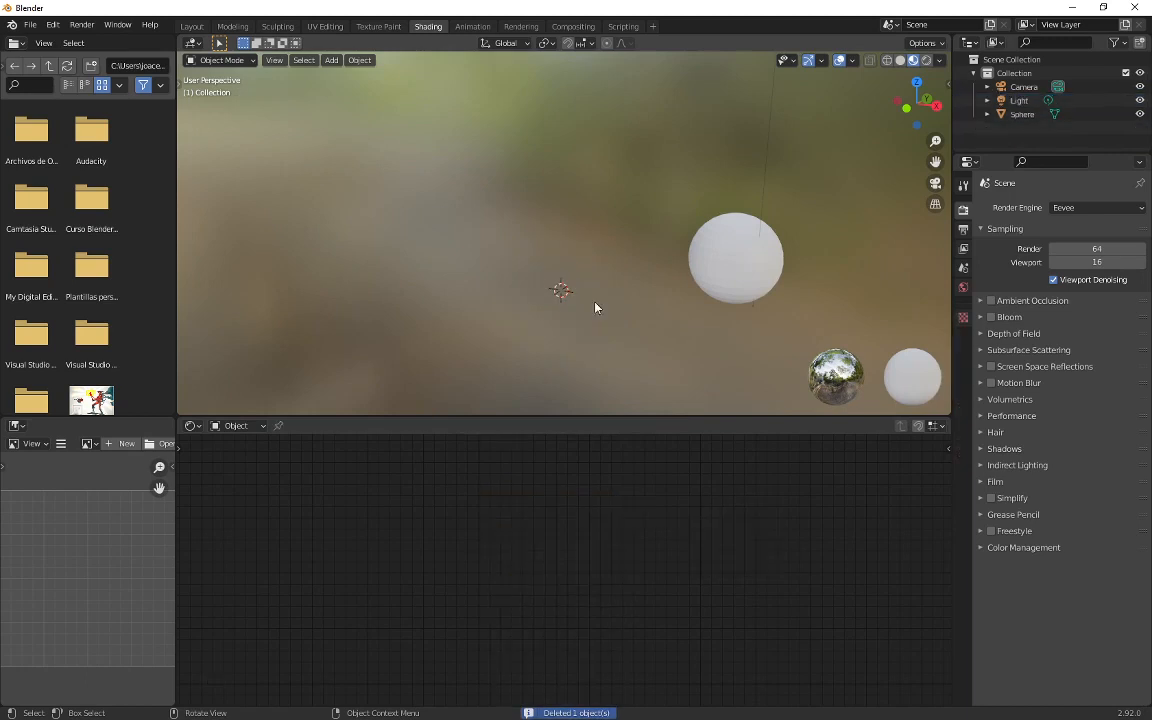
# Step: Move the sphere next to the 3D cursor near the centre of the viewport
pyautogui.click(730, 266)
pyautogui.press('g')
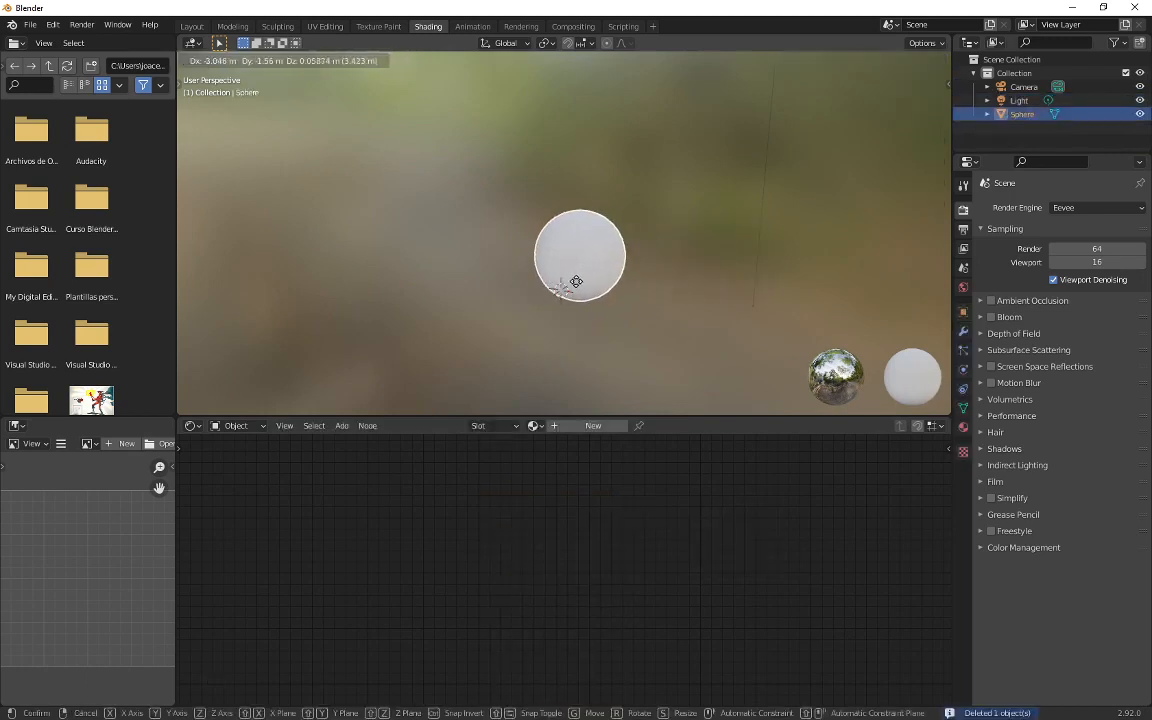
pyautogui.click(563, 280)
pyautogui.scroll(4, 596, 265)
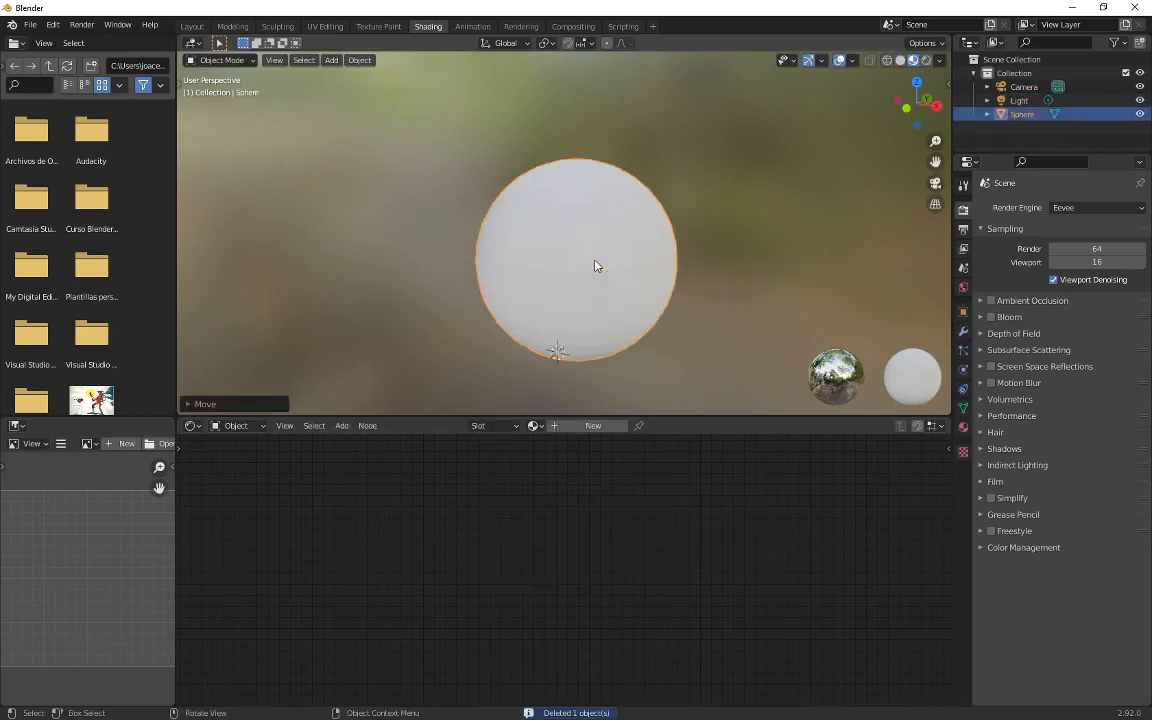
pyautogui.scroll(-2, 596, 265)
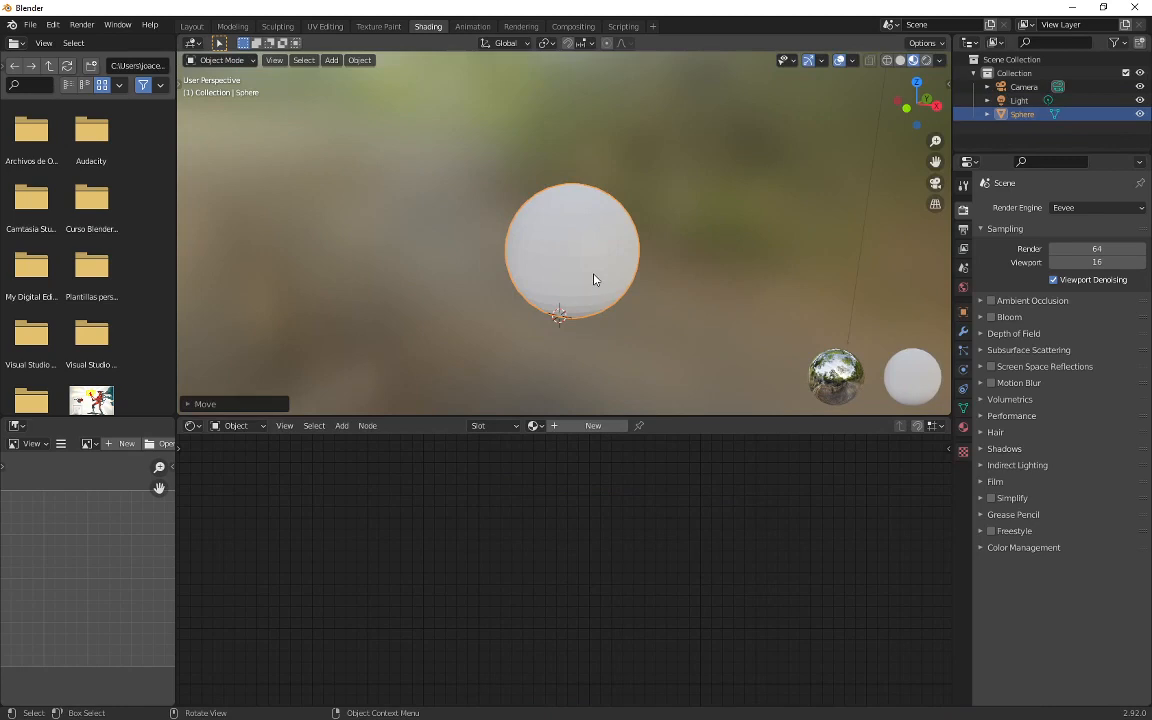
pyautogui.moveTo(594, 285); pyautogui.dragTo(571, 265, button='middle')
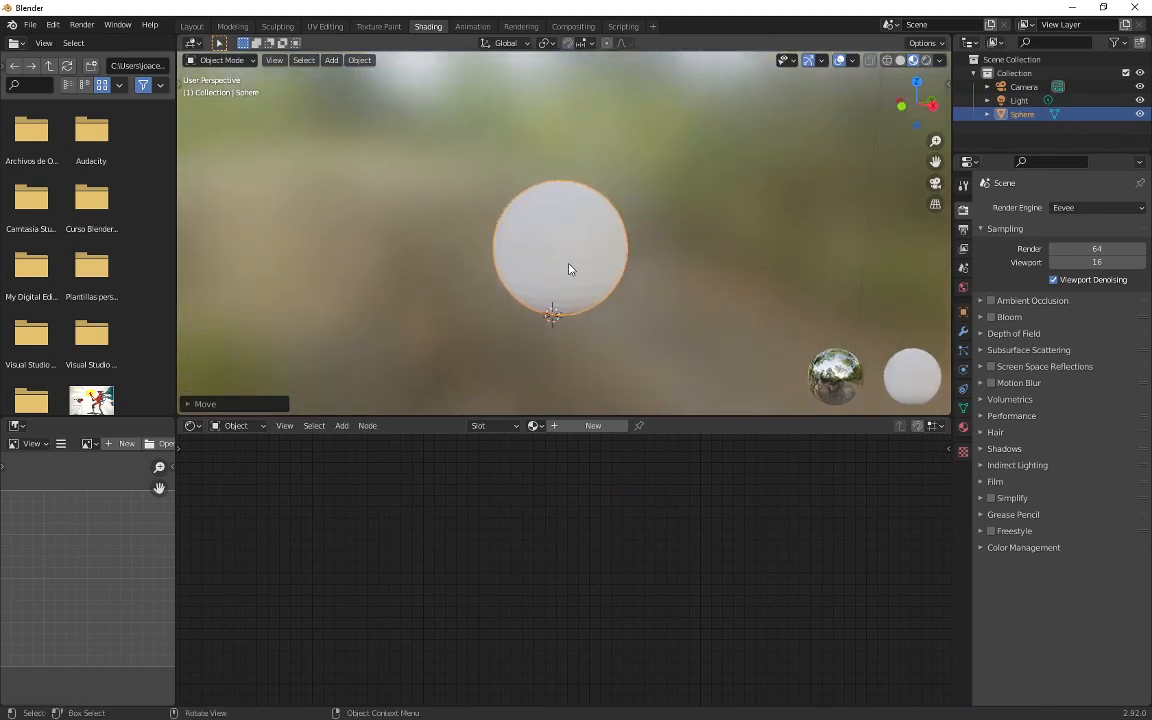
# Step: Inspect the sphere's mesh in Edit Mode and return to Object Mode
pyautogui.press('Tab')
pyautogui.scroll(4, 590, 270)
pyautogui.scroll(-3, 605, 276)
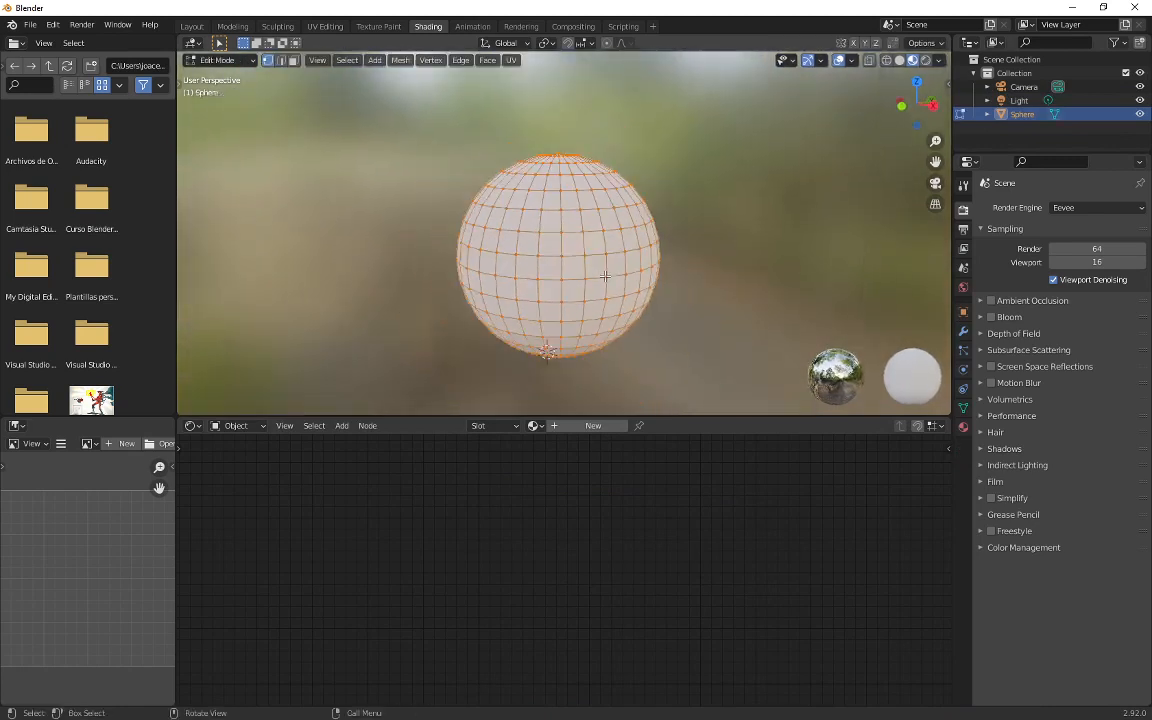
pyautogui.press('Tab')
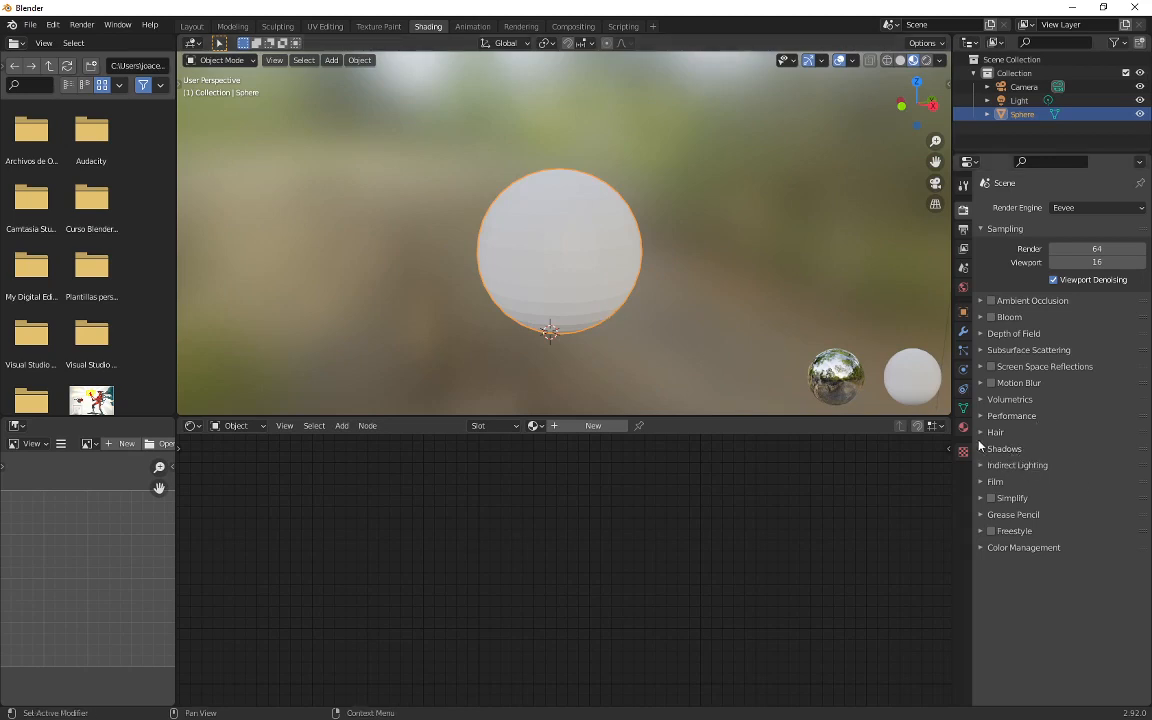
# Step: Show the sphere's material properties and enlarge the Properties editor's width and the Outliner's height
pyautogui.moveTo(952, 300); pyautogui.dragTo(892, 301)
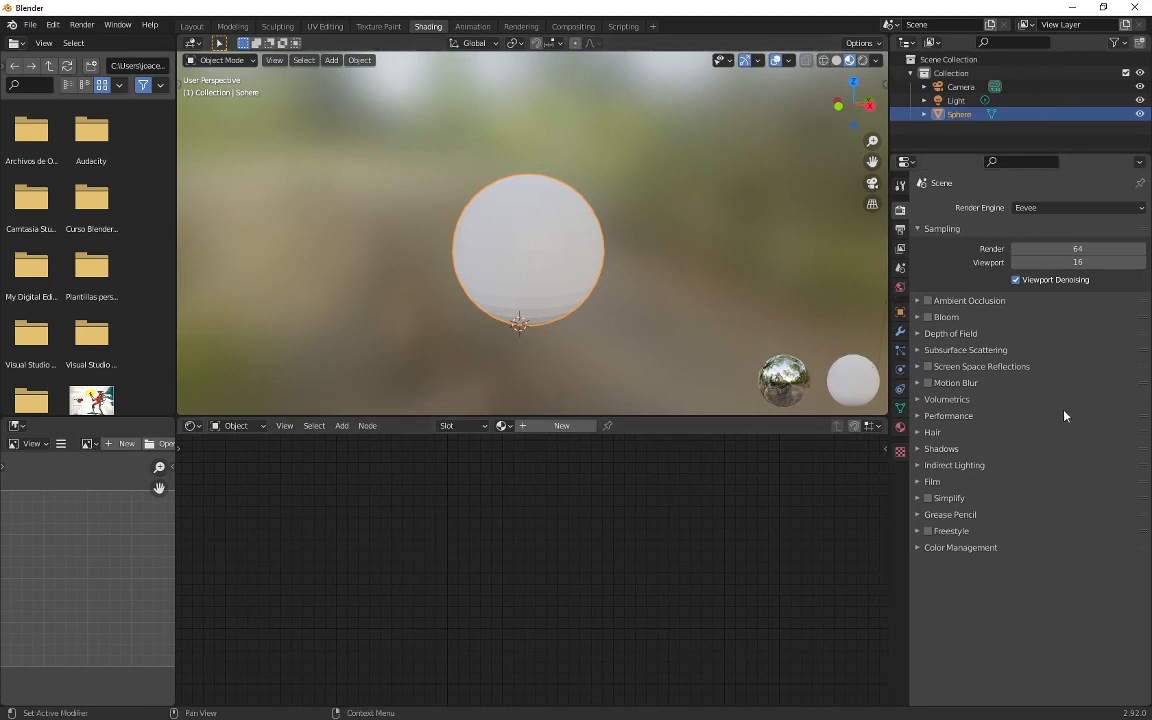
pyautogui.click(900, 428)
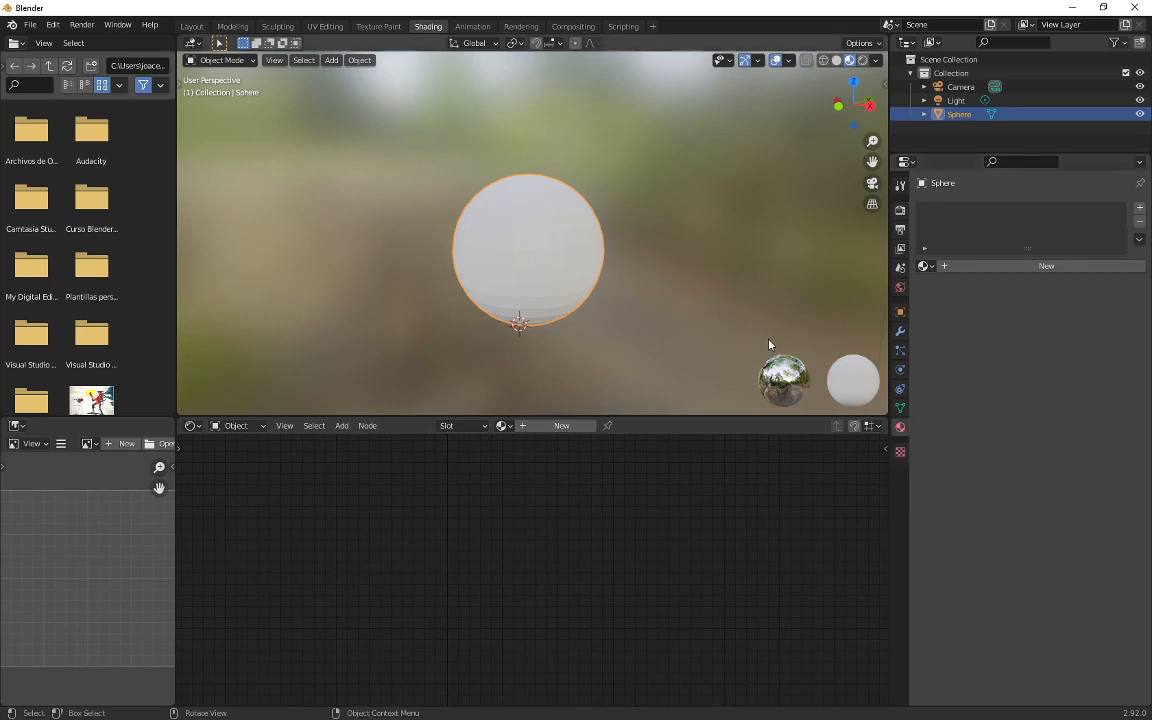
pyautogui.click(924, 114)
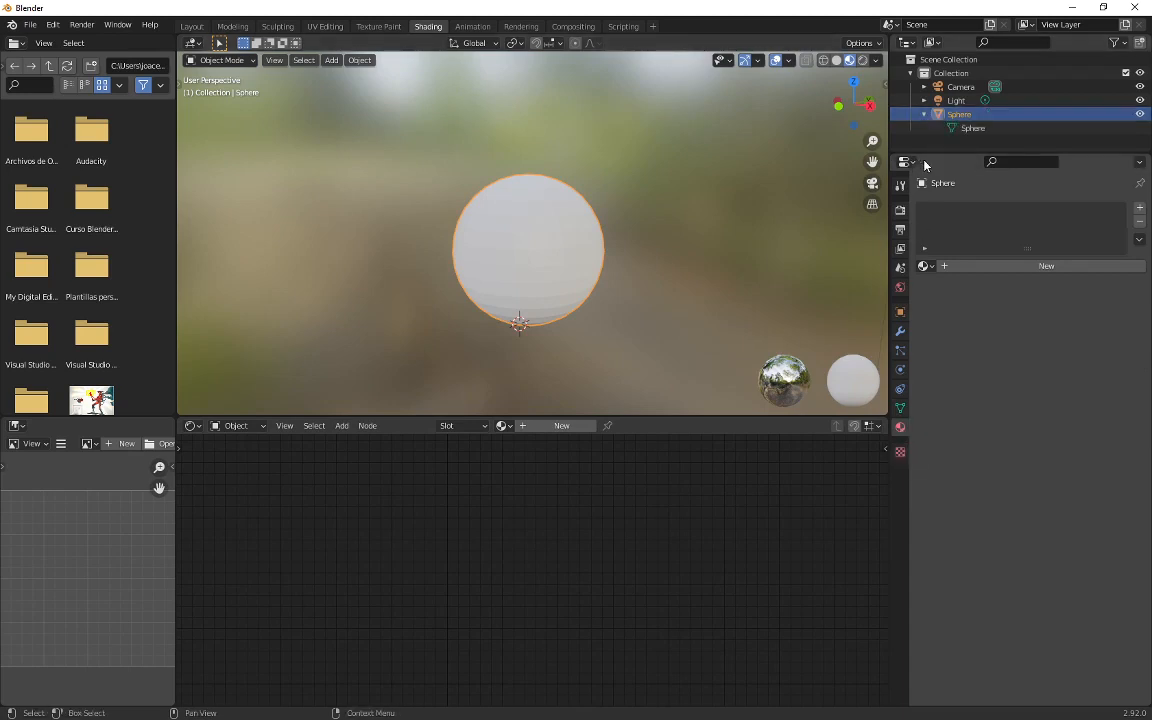
pyautogui.moveTo(925, 153); pyautogui.dragTo(940, 192)
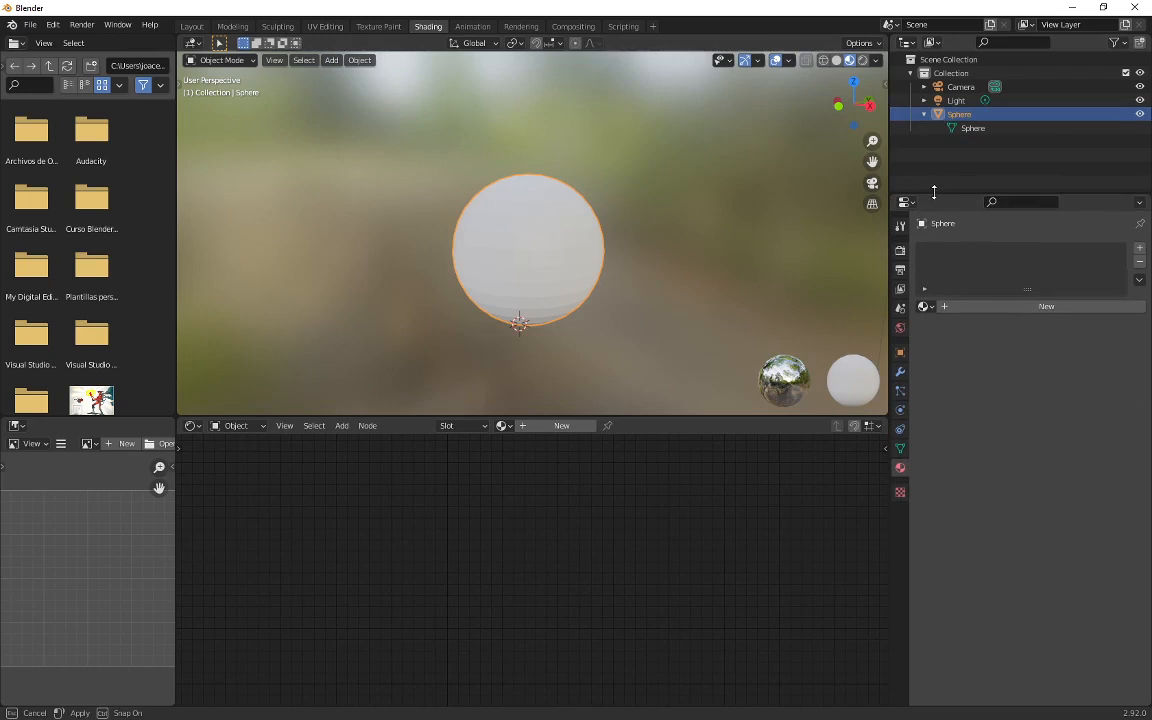
# Step: Examine the sphere's mesh data and the material assignment options in Edit Mode, and return to Object Mode
pyautogui.click(975, 129)
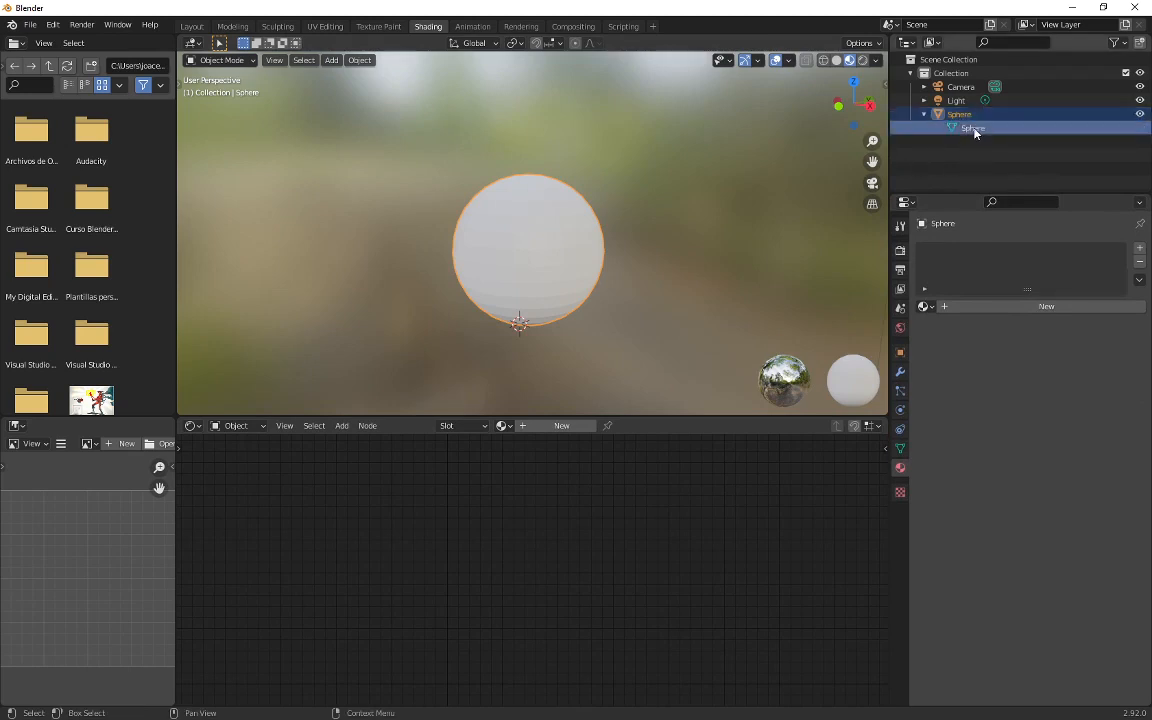
pyautogui.press('Tab')
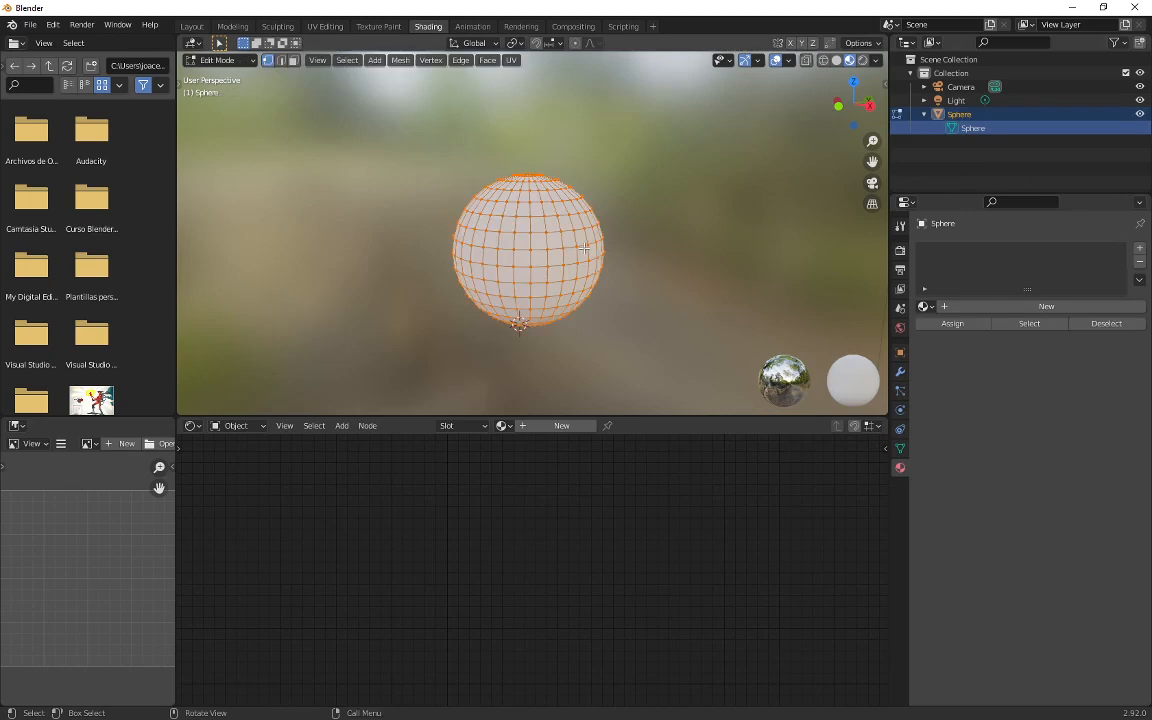
pyautogui.click(925, 115)
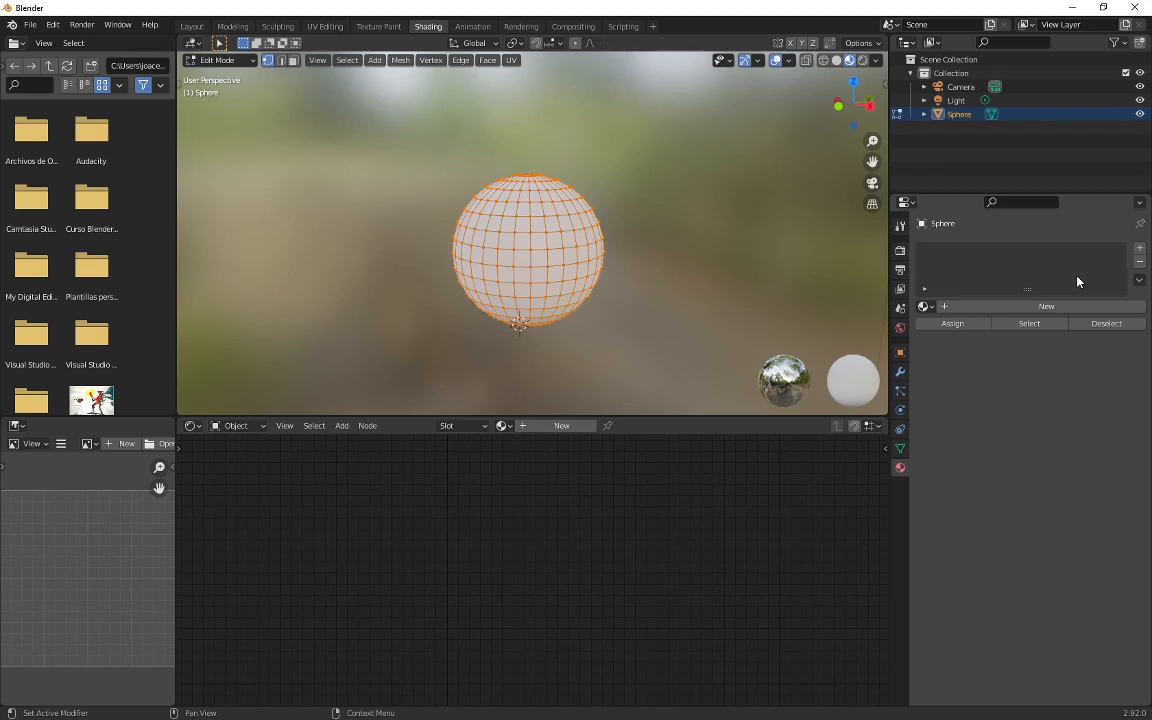
pyautogui.press('Tab')
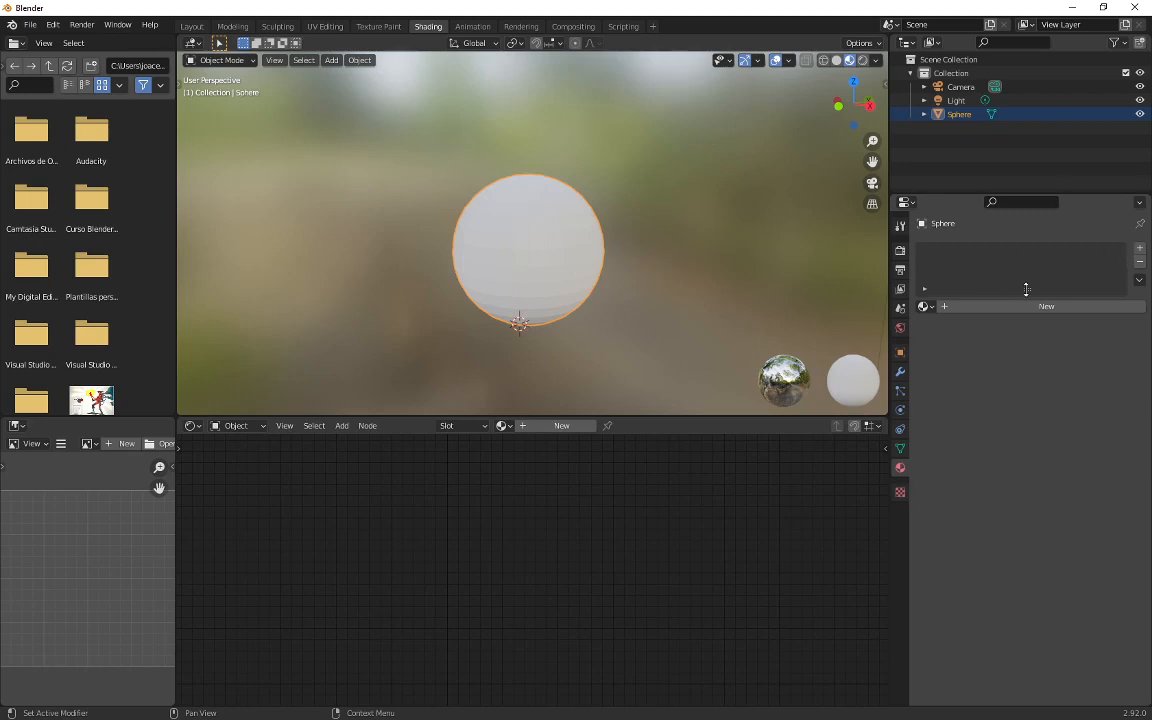
# Step: Enlarge the sphere's material slot list and add a slot containing a new material
pyautogui.moveTo(1026, 289); pyautogui.dragTo(1025, 329)
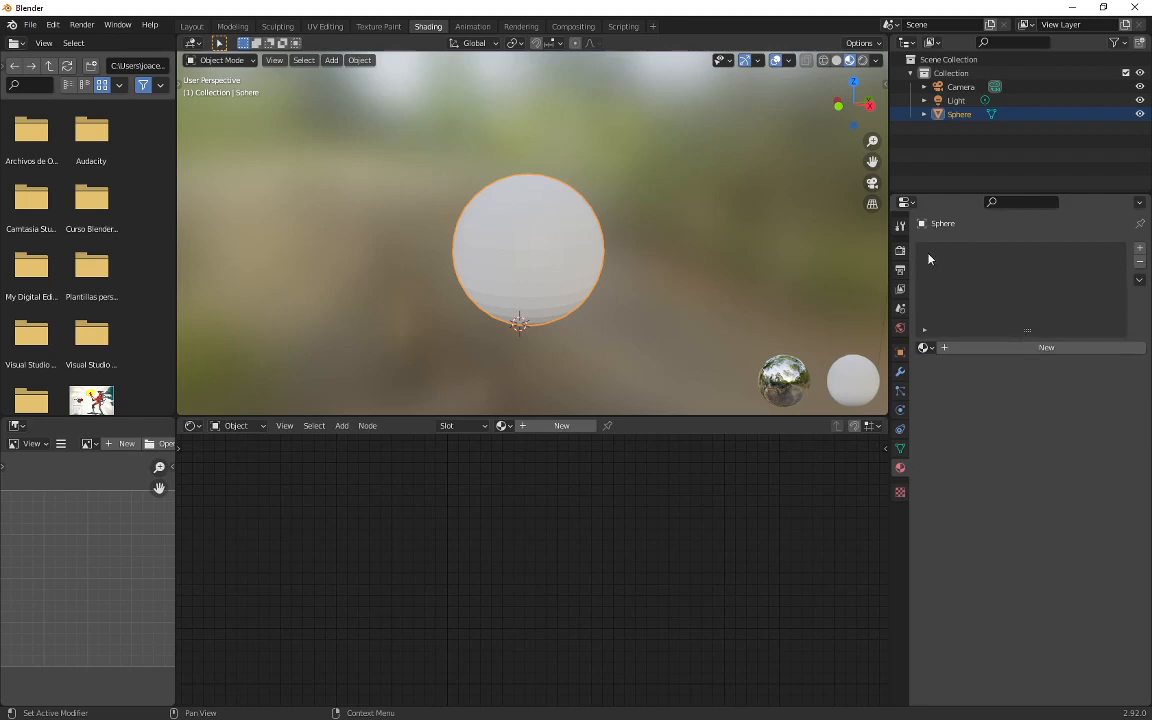
pyautogui.click(1140, 247)
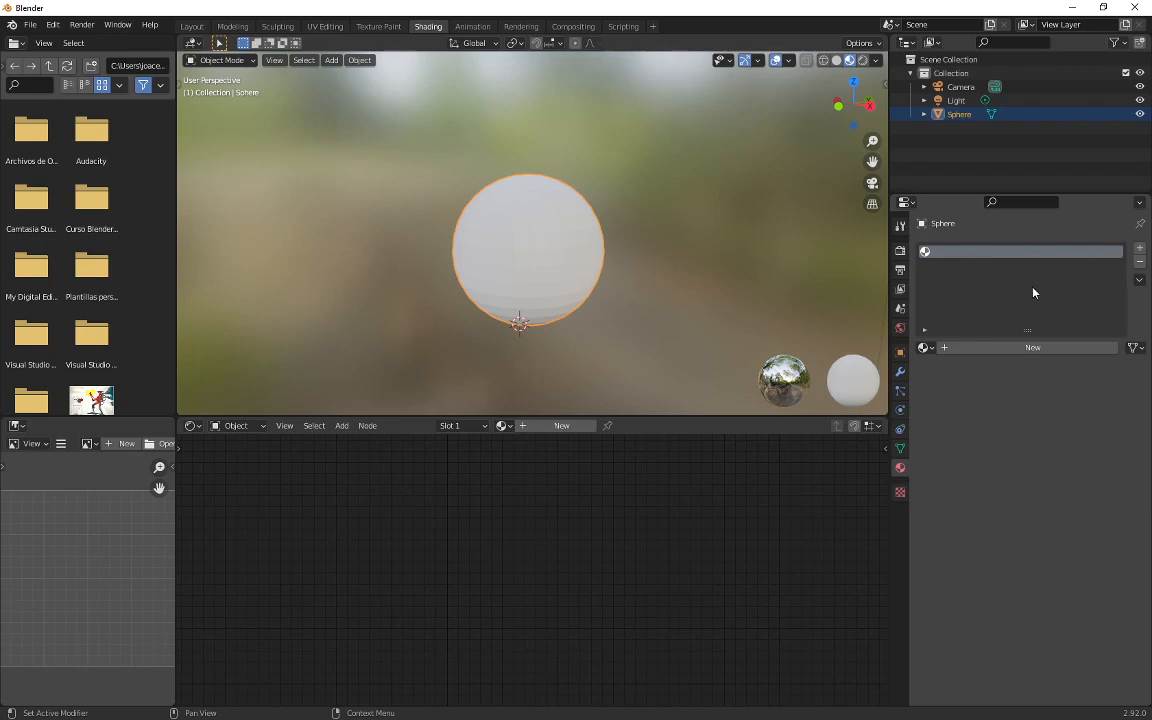
pyautogui.click(925, 348)
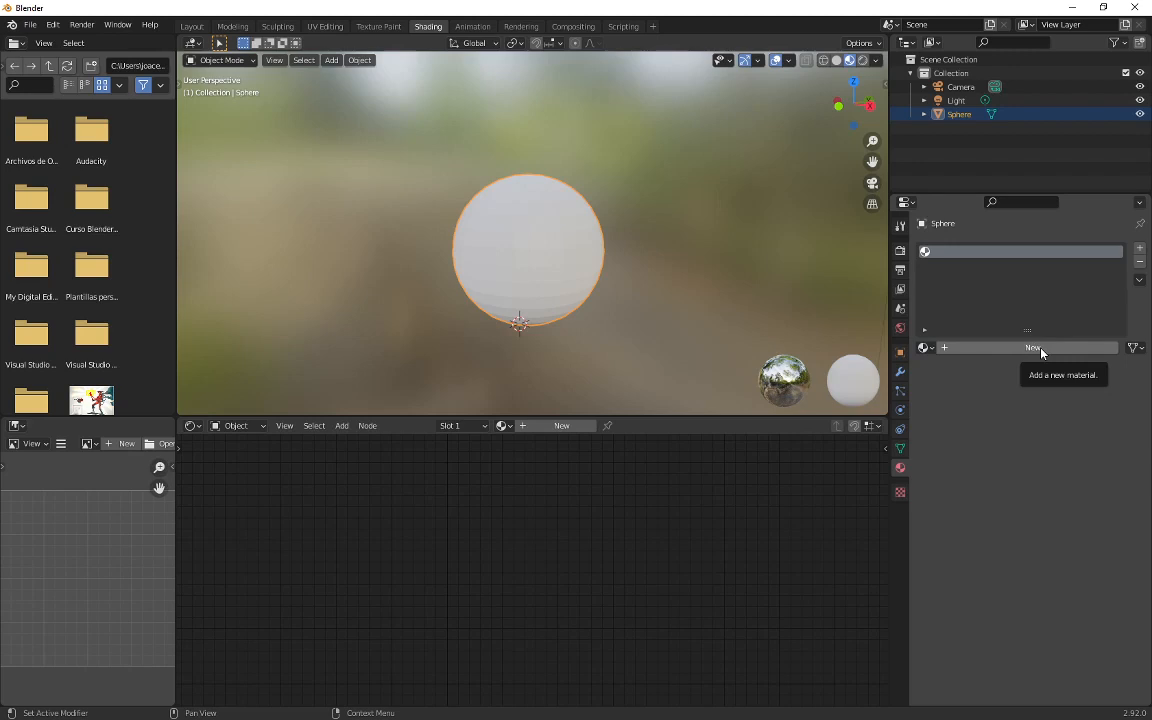
pyautogui.click(925, 347)
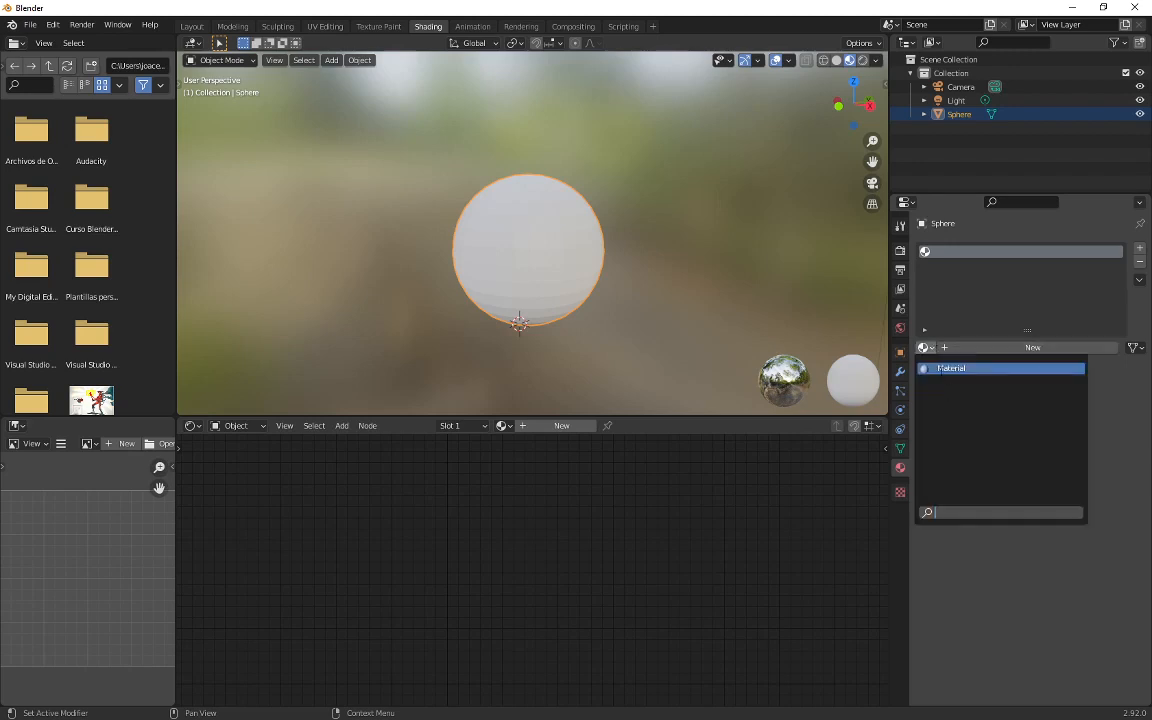
pyautogui.click(1118, 411)
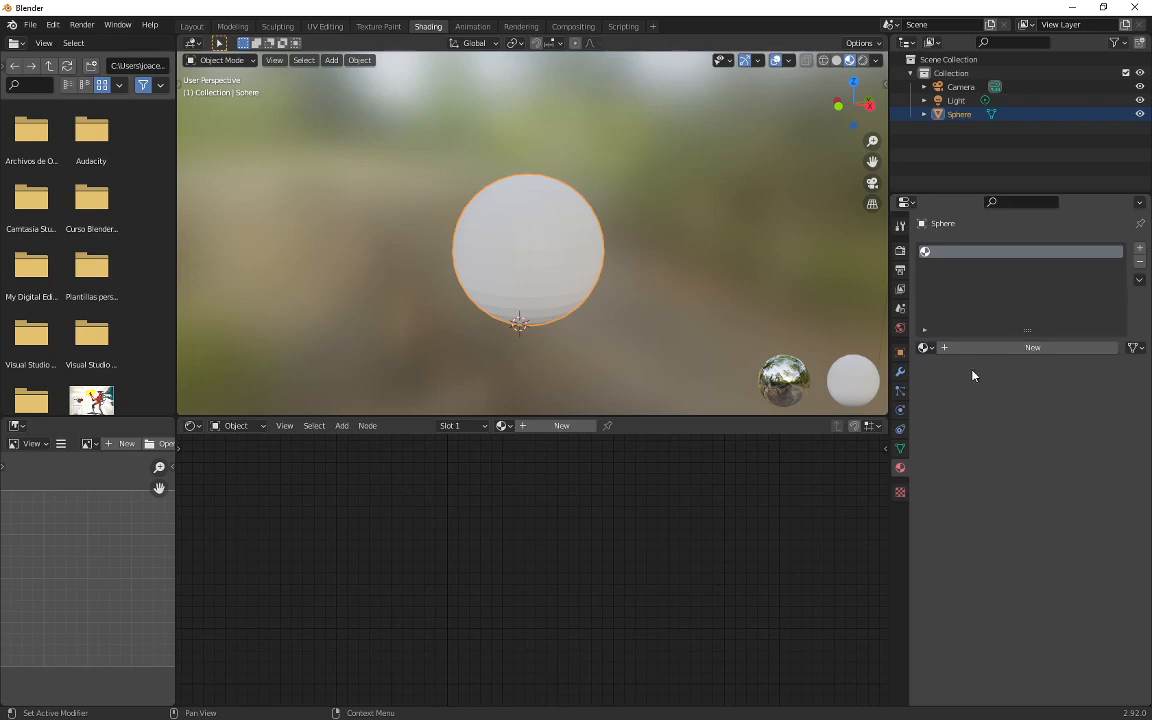
pyautogui.click(1043, 349)
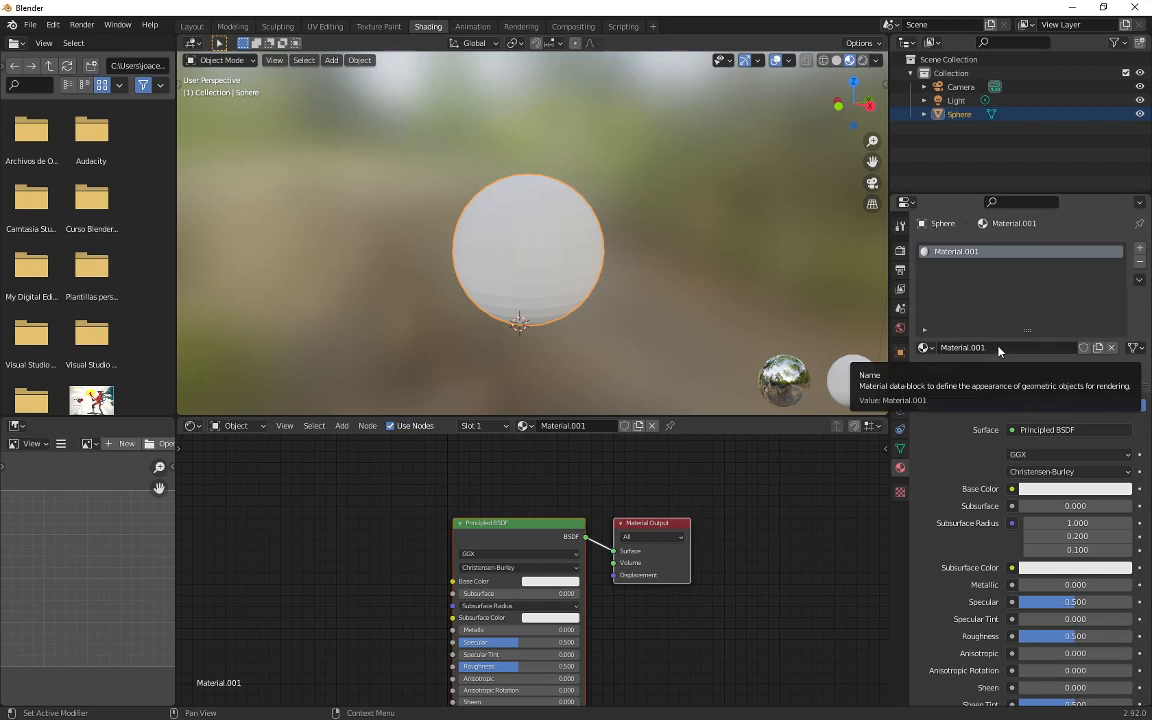
# Step: Rename the sphere's new material as Material Prueba
pyautogui.click(998, 348)
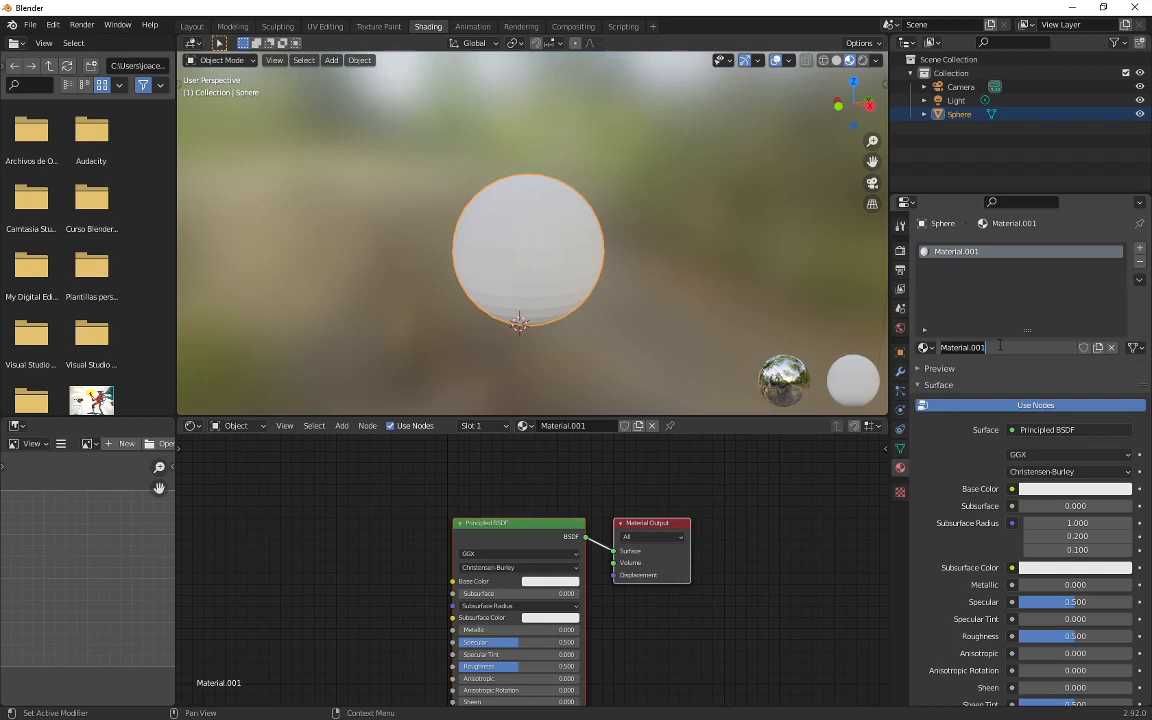
pyautogui.press('BackSpace')
pyautogui.press('BackSpace')
pyautogui.press('BackSpace')
pyautogui.press('BackSpace')
pyautogui.write('Prueba')
pyautogui.press('Return')
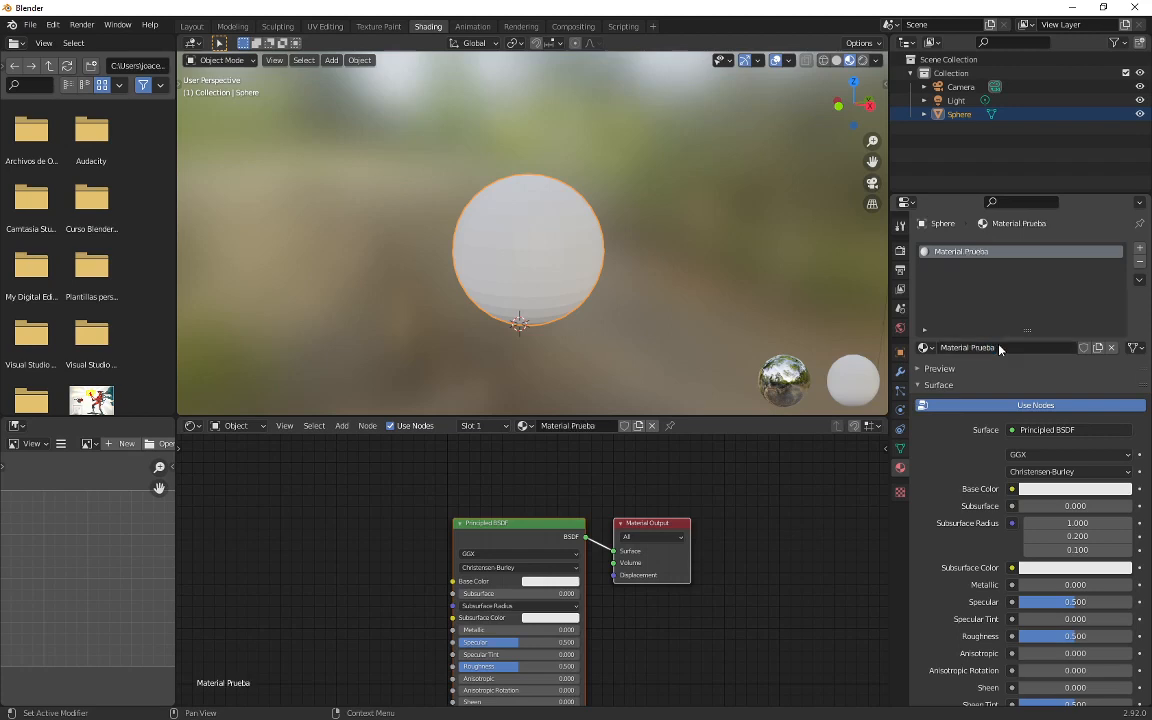
# Step: Rename the sphere's material as Material Rojo
pyautogui.doubleClick(1005, 348)
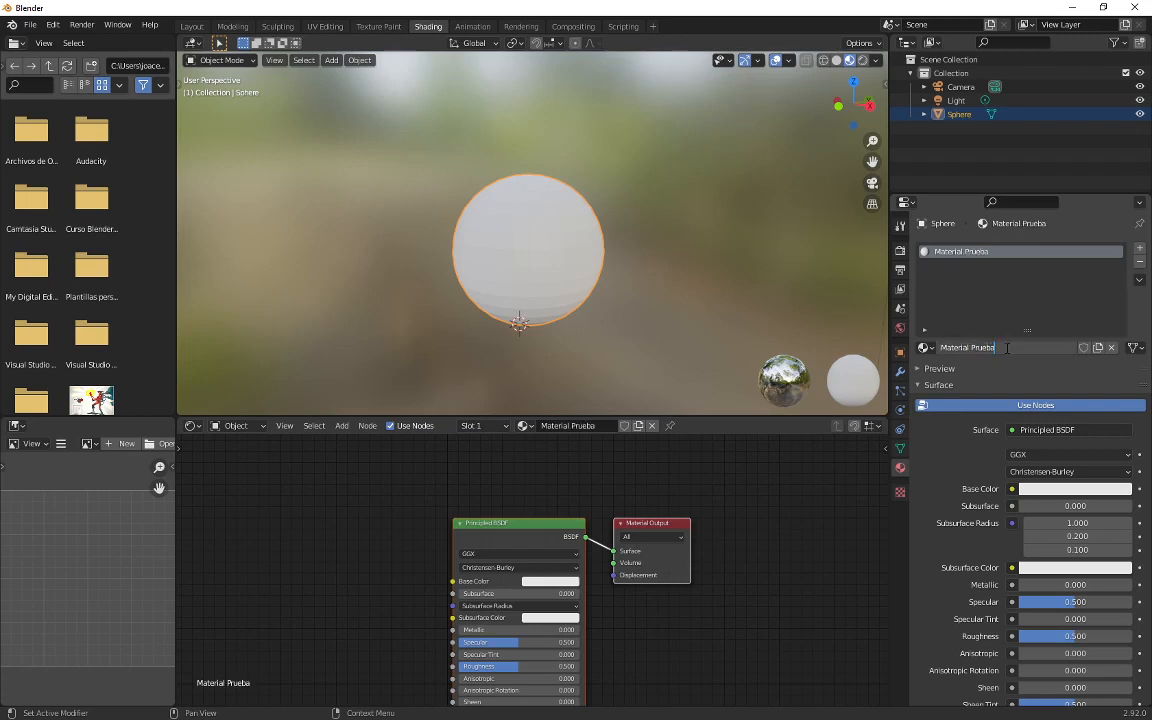
pyautogui.press('BackSpace')
pyautogui.press('BackSpace')
pyautogui.press('BackSpace')
pyautogui.press('BackSpace')
pyautogui.press('BackSpace')
pyautogui.press('BackSpace')
pyautogui.write('Rojo')
pyautogui.press('Return')
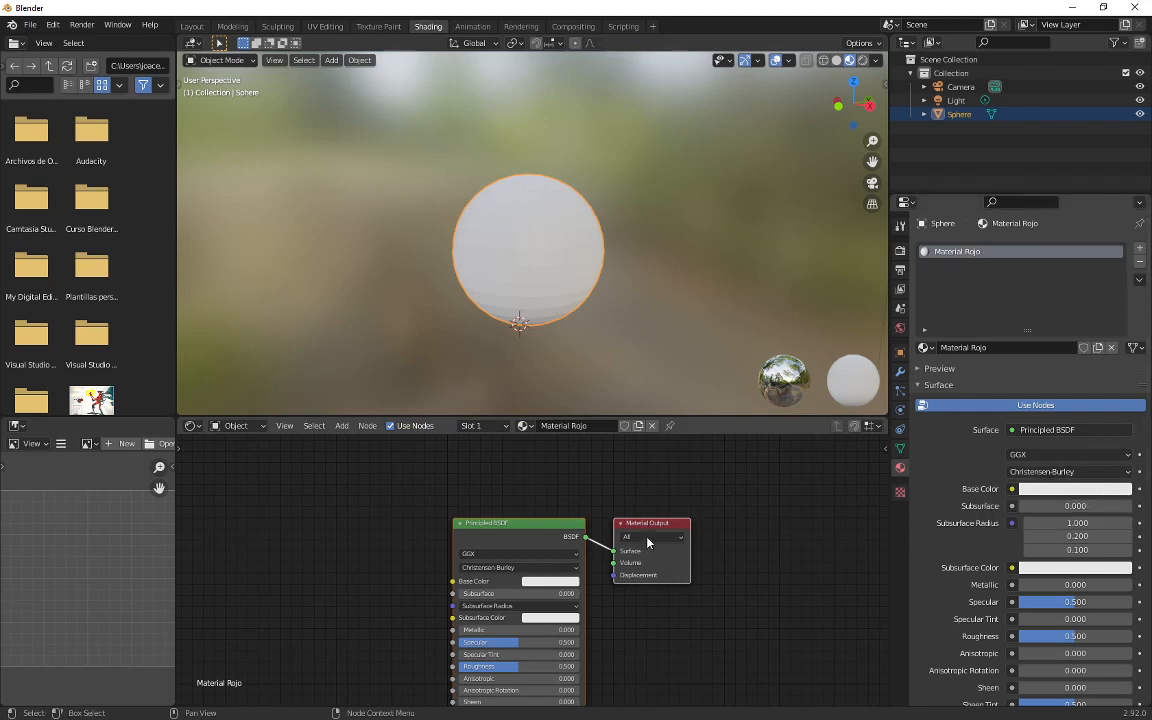
# Step: Set the base color of Material Rojo to a fully saturated red
pyautogui.scroll(3, 496, 536)
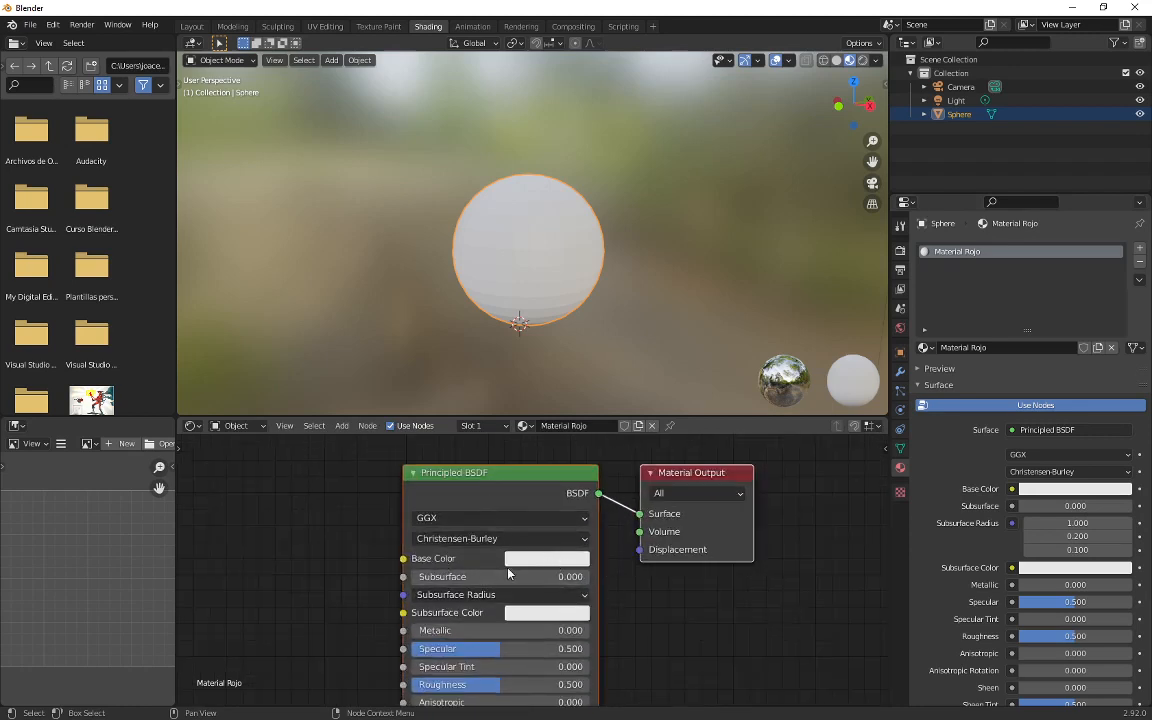
pyautogui.click(1068, 490)
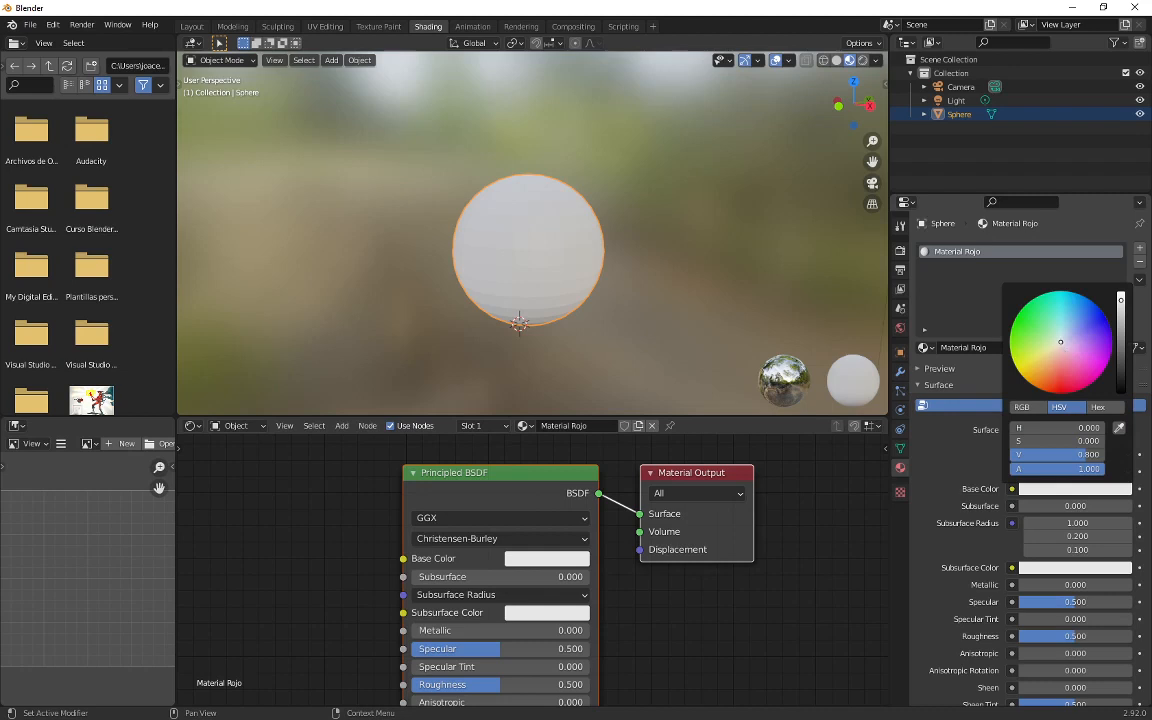
pyautogui.click(1066, 351)
pyautogui.moveTo(1066, 351)
pyautogui.mouseDown()
pyautogui.moveTo(1063, 370)
pyautogui.moveTo(1031, 342)
pyautogui.moveTo(1077, 334)
pyautogui.moveTo(1070, 357)
pyautogui.moveTo(1072, 333)
pyautogui.moveTo(1053, 328)
pyautogui.moveTo(1074, 338)
pyautogui.moveTo(1060, 364)
pyautogui.mouseUp()
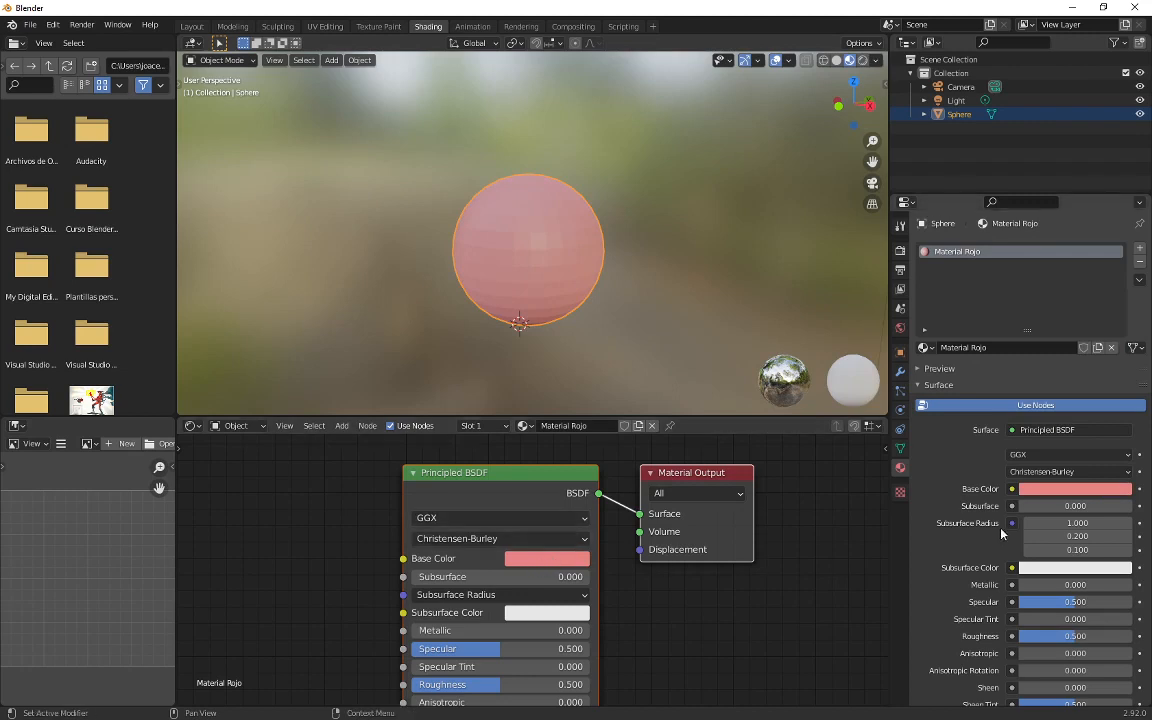
pyautogui.click(1047, 490)
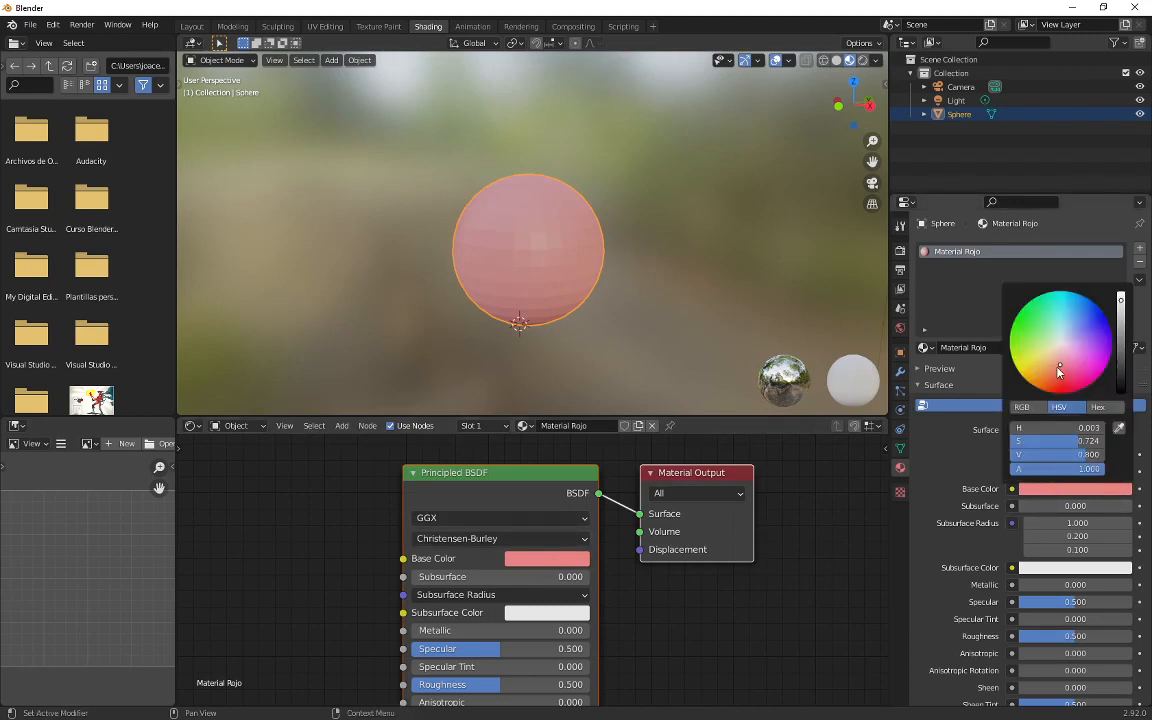
pyautogui.moveTo(1059, 372); pyautogui.dragTo(1059, 393)
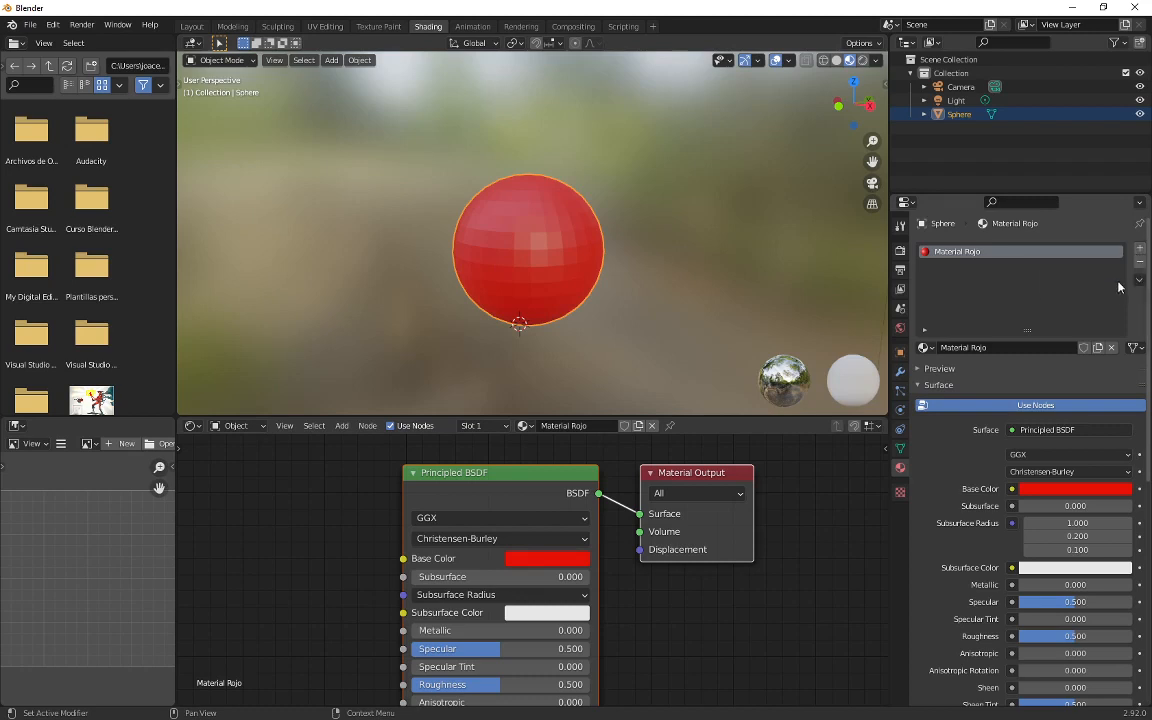
# Step: Add a second material slot to the sphere and create a new material in it
pyautogui.click(1139, 248)
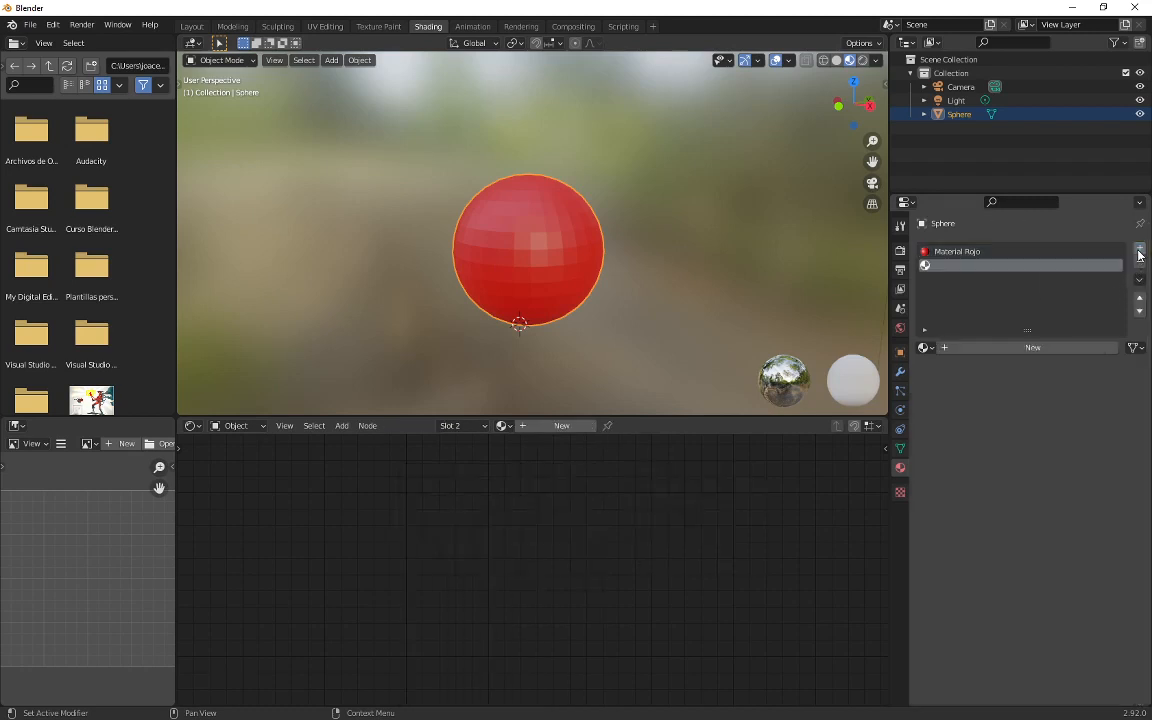
pyautogui.click(925, 347)
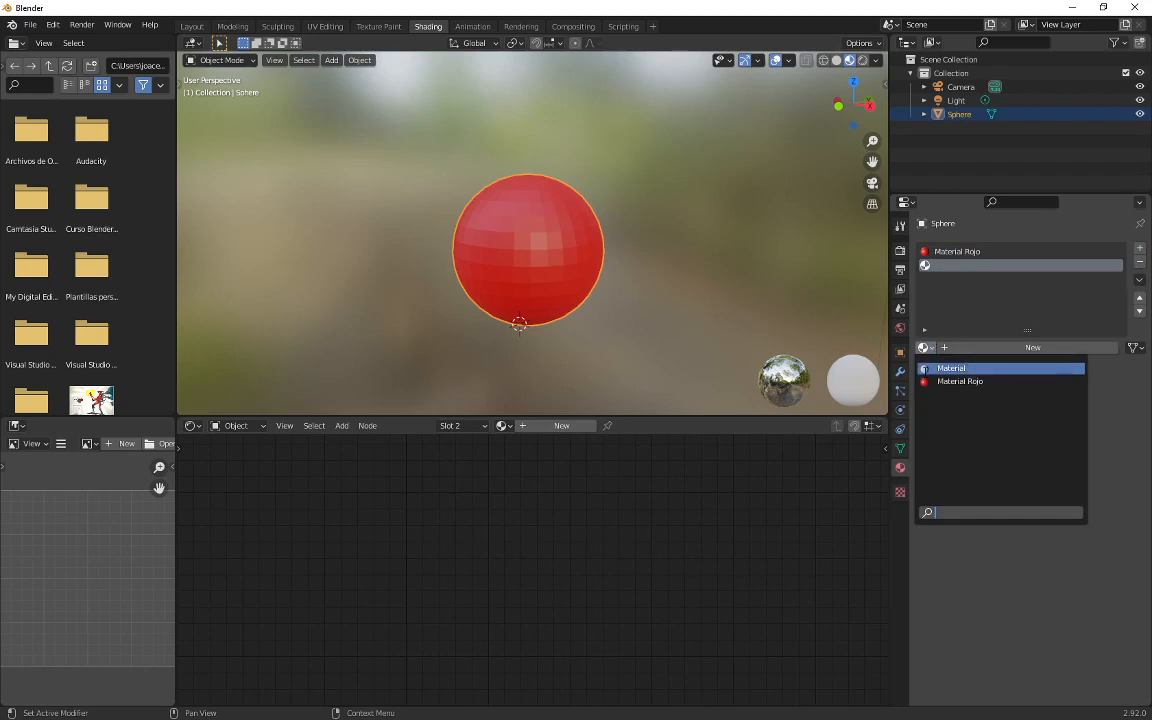
pyautogui.click(1031, 347)
# Step: Rename the second slot's material as Material Azul and compare it with Material Rojo, leaving Material Azul active
pyautogui.doubleClick(1026, 347)
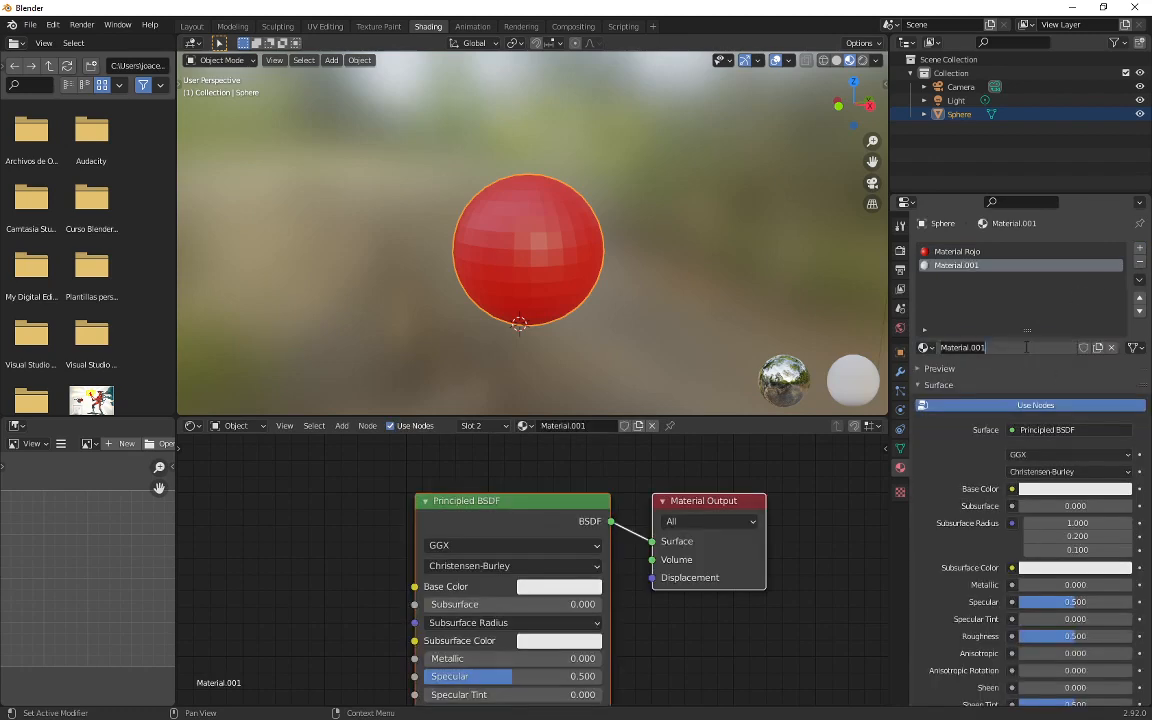
pyautogui.press('BackSpace')
pyautogui.press('BackSpace')
pyautogui.press('BackSpace')
pyautogui.press('BackSpace')
pyautogui.write('Azul')
pyautogui.press('Return')
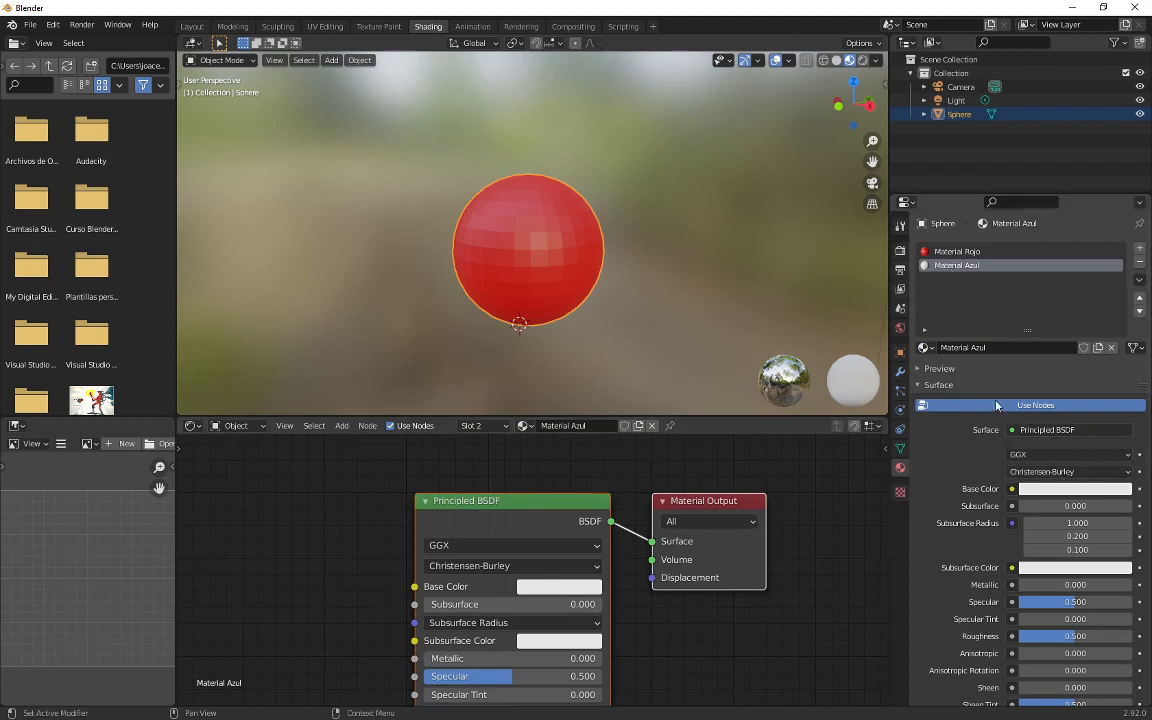
pyautogui.click(962, 251)
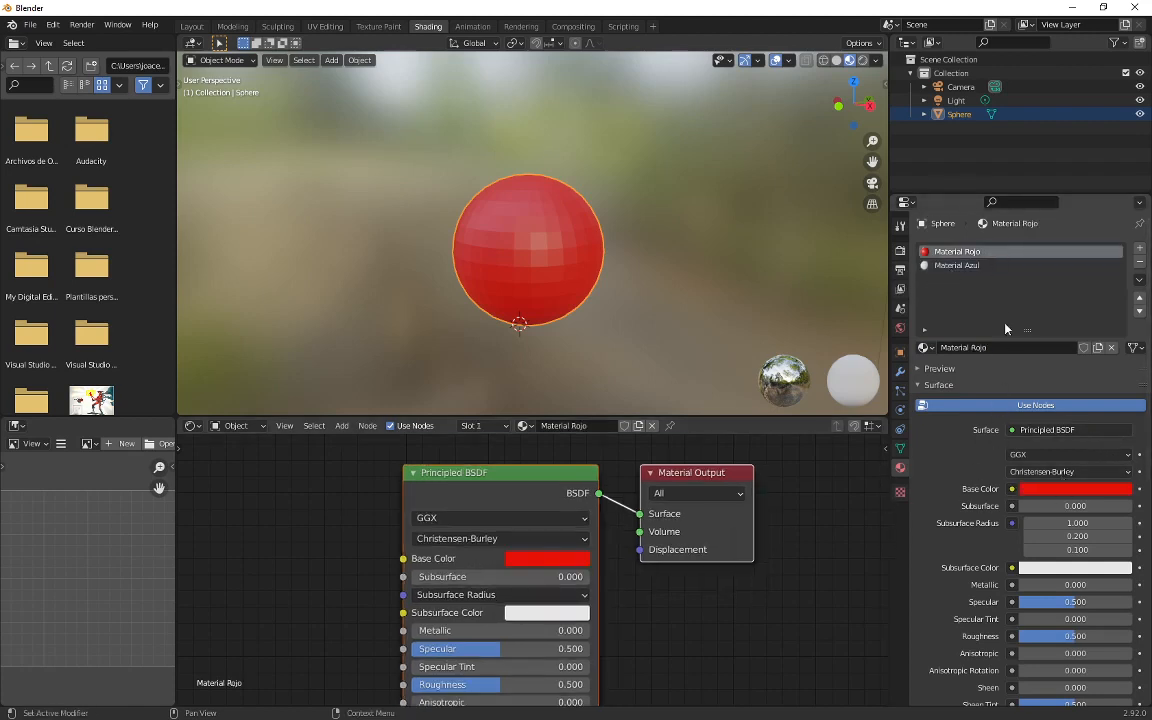
pyautogui.click(960, 266)
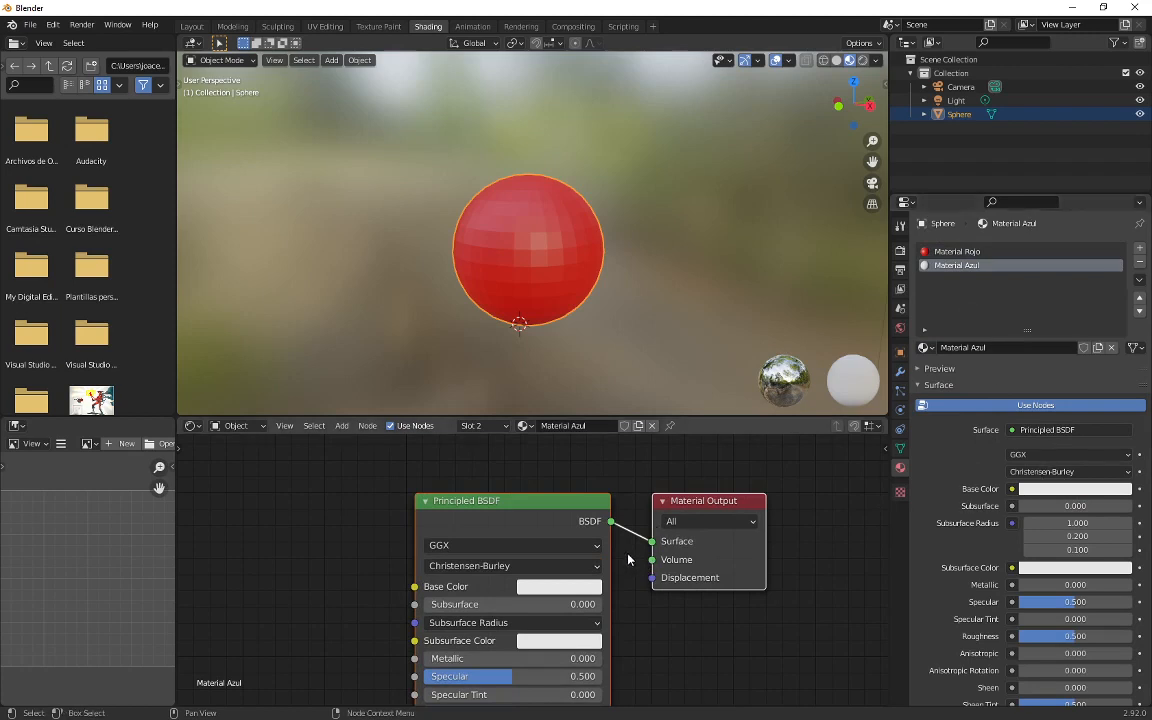
# Step: Set the base color of Material Azul to a fully saturated blue and compare it with Material Rojo, leaving Material Azul active
pyautogui.moveTo(626, 549); pyautogui.dragTo(608, 517, button='middle')
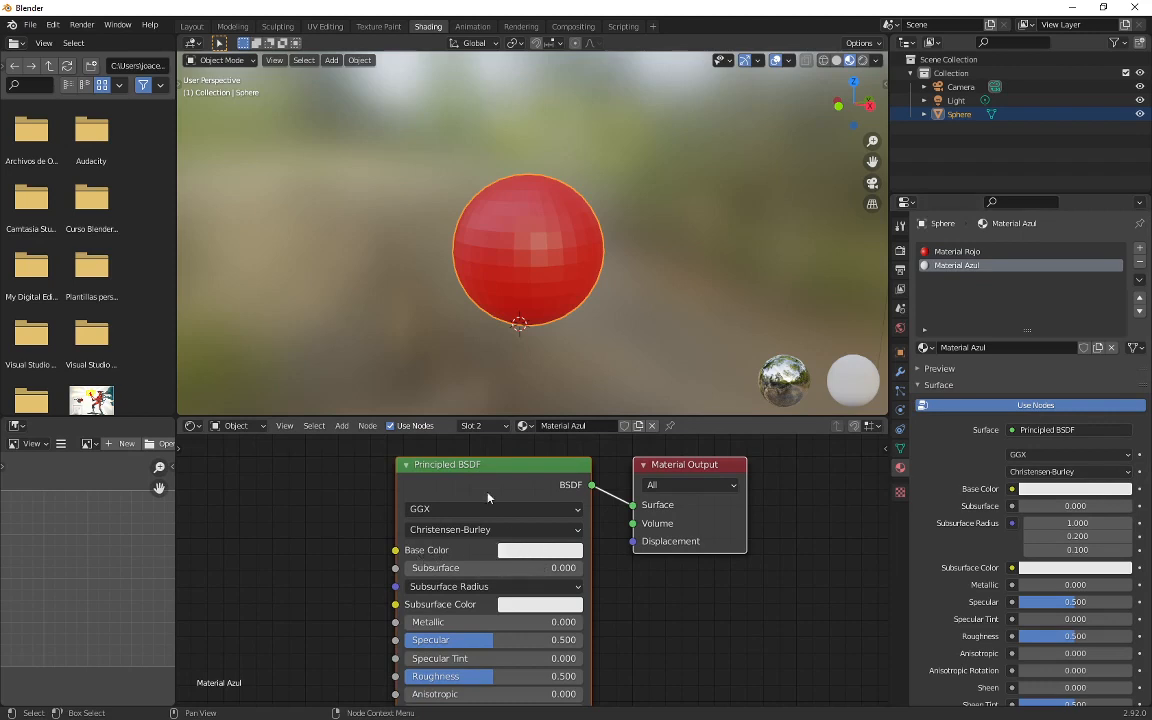
pyautogui.click(531, 552)
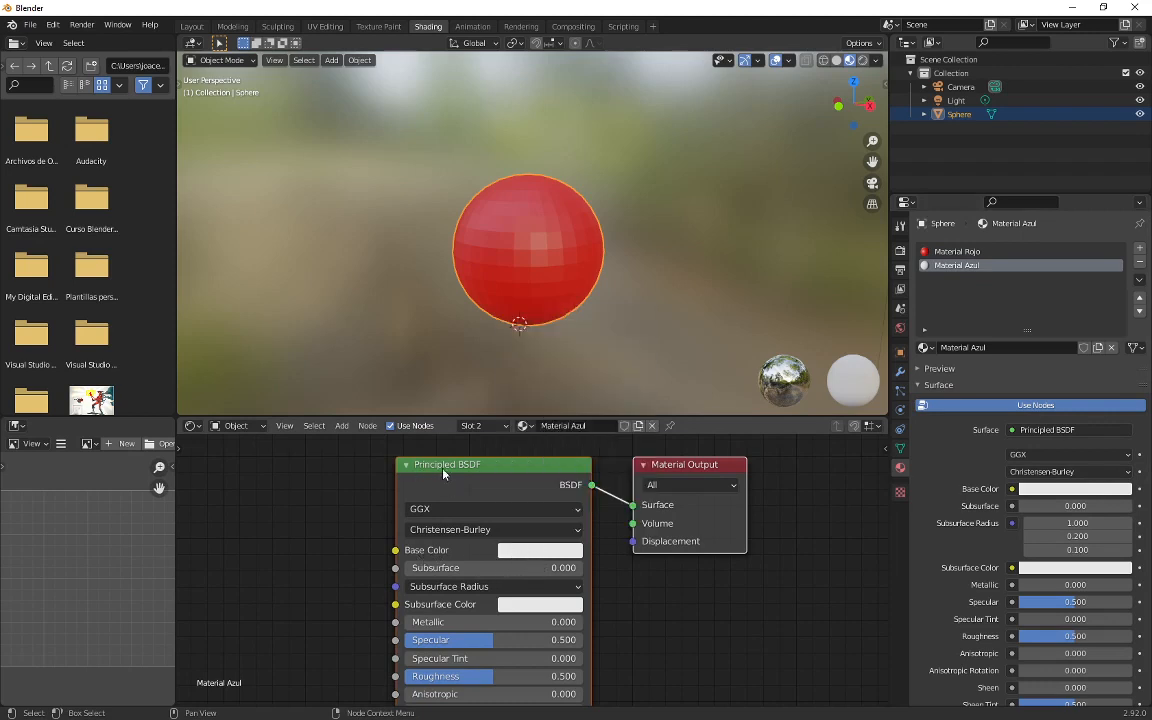
pyautogui.click(529, 552)
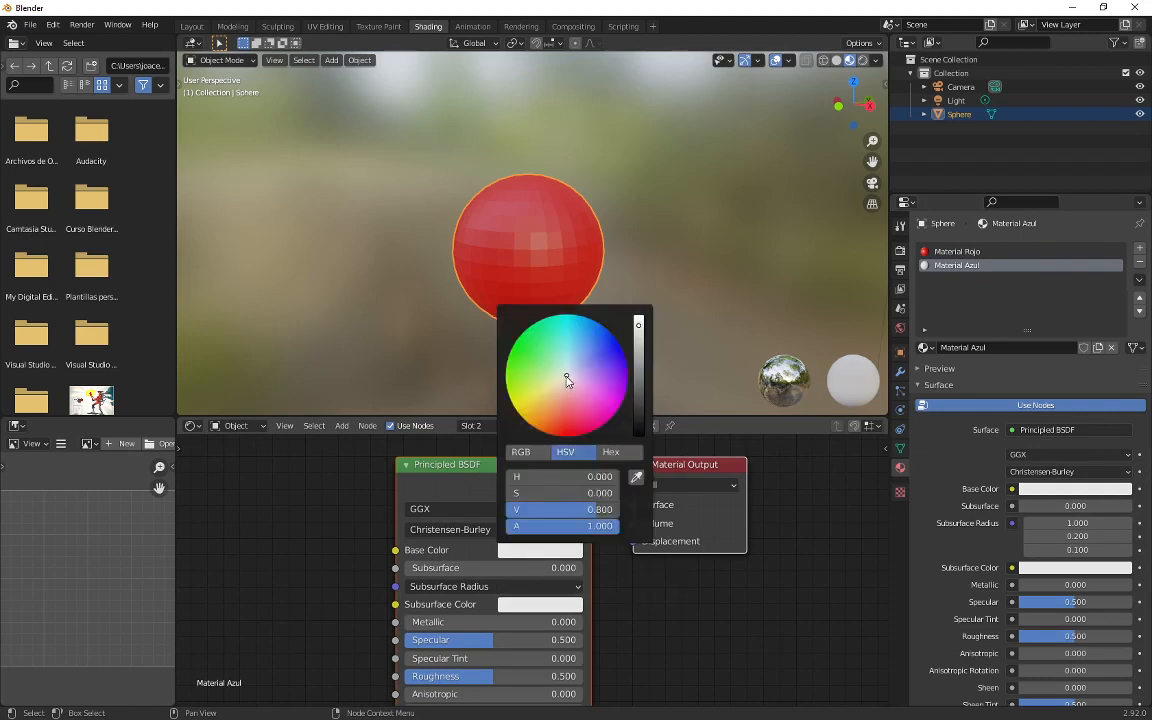
pyautogui.moveTo(566, 381); pyautogui.dragTo(621, 346)
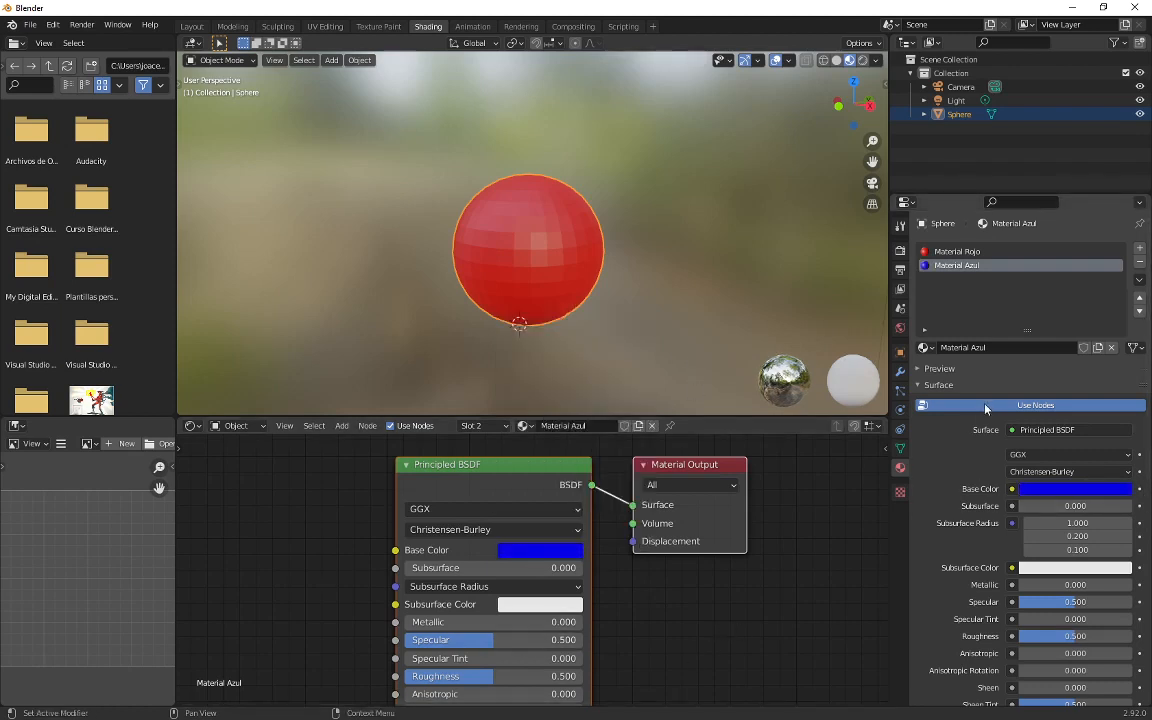
pyautogui.click(966, 253)
pyautogui.click(968, 265)
pyautogui.click(968, 253)
pyautogui.click(972, 266)
# Step: Enter Edit Mode on the sphere and, in face selection, select a patch of adjacent faces near the middle of its visible side
pyautogui.moveTo(536, 268)
pyautogui.mouseDown(button='middle')
pyautogui.moveTo(506, 283)
pyautogui.moveTo(397, 269)
pyautogui.moveTo(426, 204)
pyautogui.moveTo(620, 282)
pyautogui.moveTo(558, 311)
pyautogui.moveTo(539, 289)
pyautogui.mouseUp(button='middle')
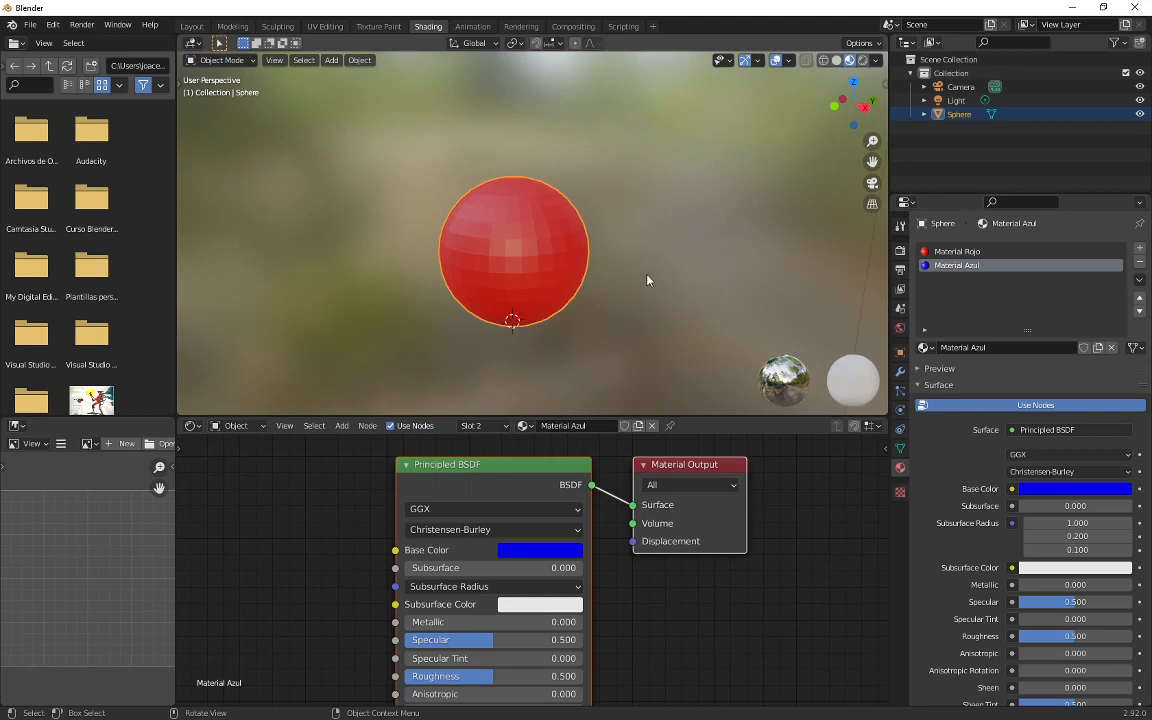
pyautogui.press('Tab')
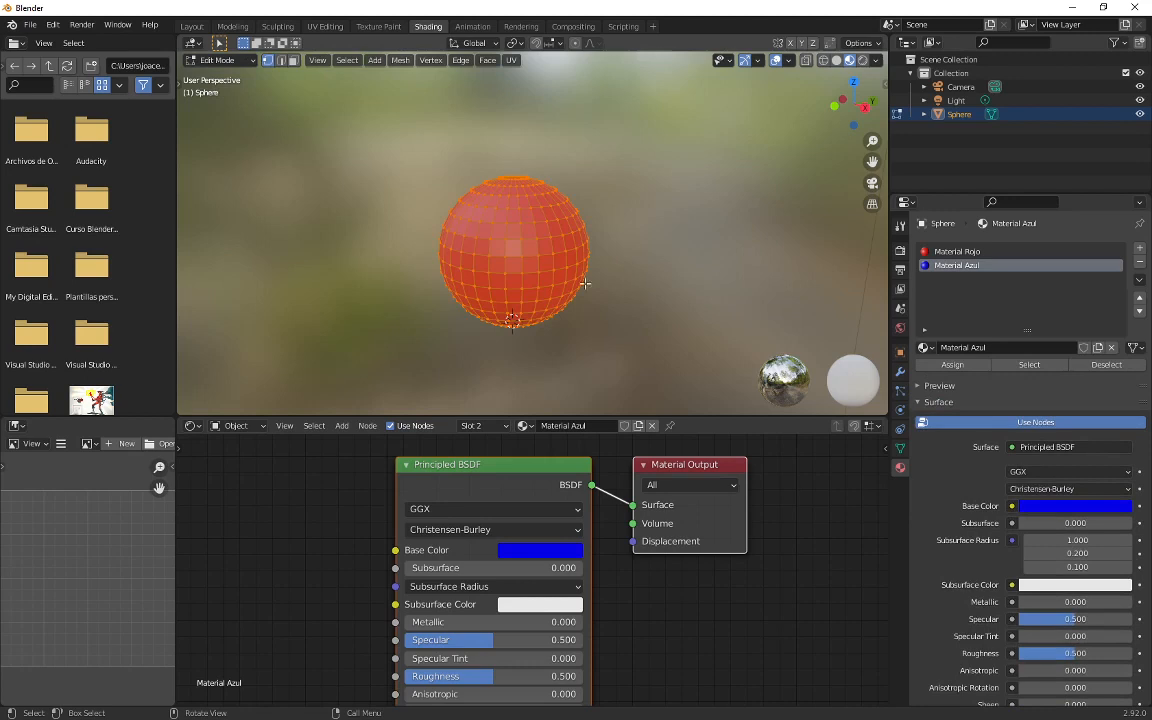
pyautogui.click(294, 61)
pyautogui.click(497, 248)
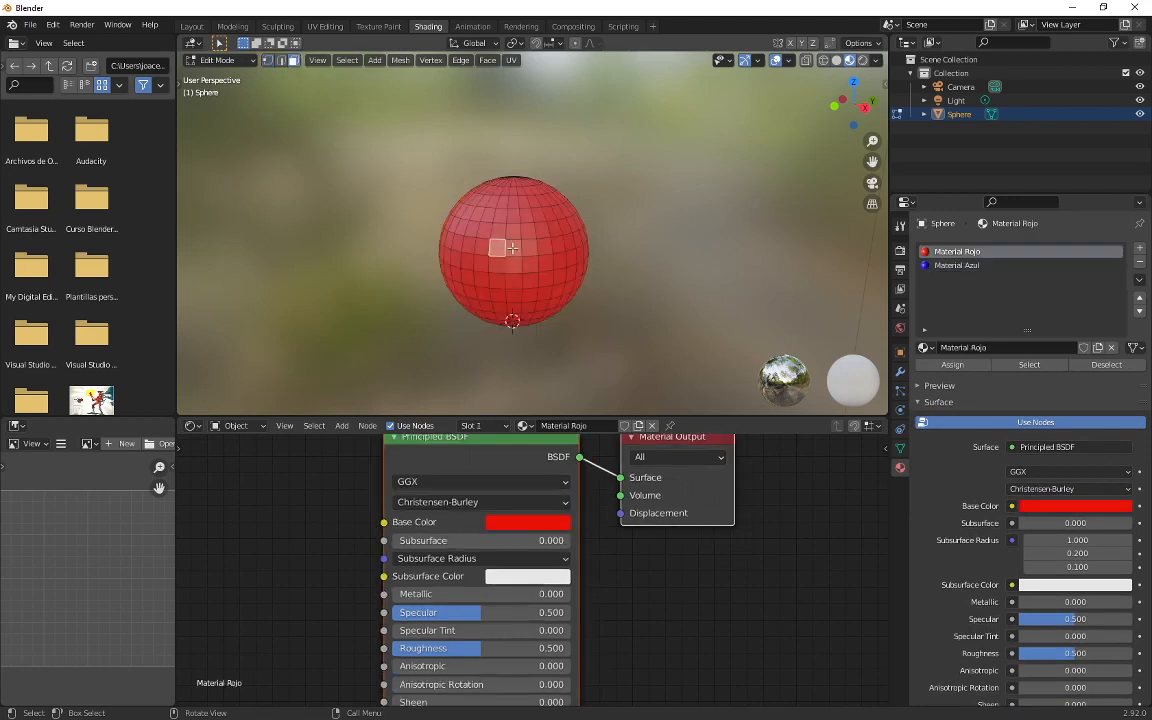
pyautogui.keyDown('shift'); pyautogui.click(513, 249); pyautogui.keyUp('shift')
pyautogui.keyDown('shift'); pyautogui.click(512, 263); pyautogui.keyUp('shift')
pyautogui.keyDown('shift'); pyautogui.click(498, 265); pyautogui.keyUp('shift')
pyautogui.keyDown('shift'); pyautogui.click(493, 230); pyautogui.keyUp('shift')
pyautogui.keyDown('shift'); pyautogui.click(505, 227); pyautogui.keyUp('shift')
pyautogui.keyDown('shift'); pyautogui.click(481, 263); pyautogui.keyUp('shift')
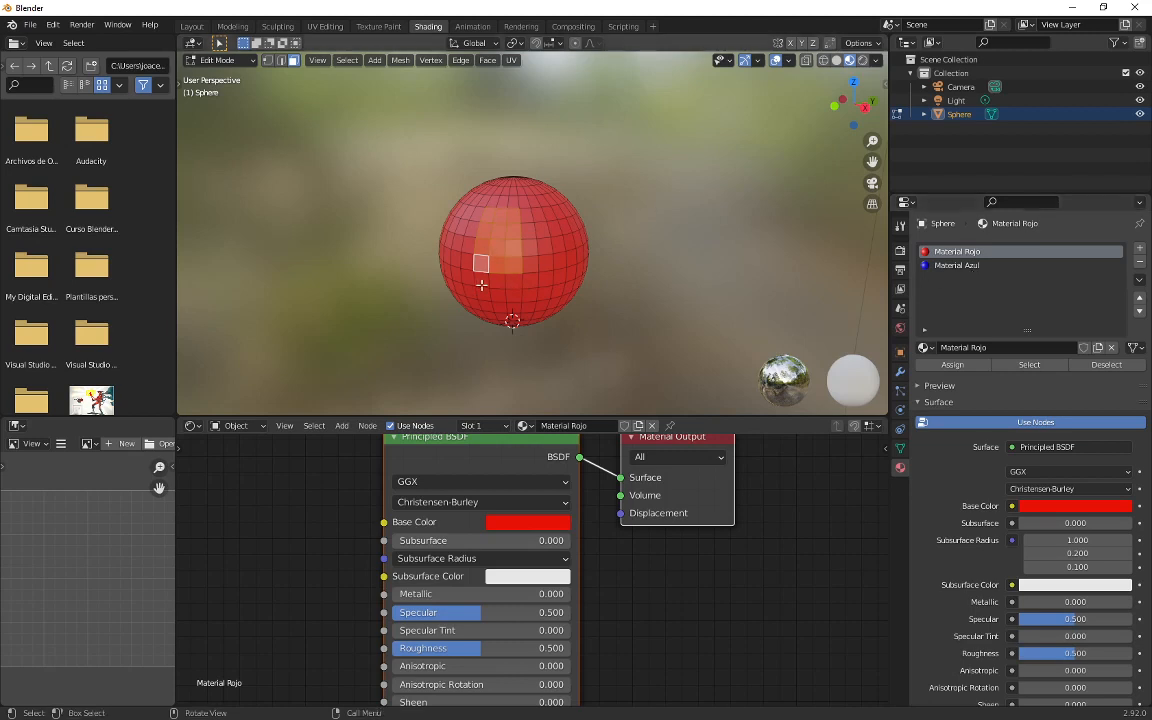
# Step: Assign Material Azul to the selected sphere faces, return to Object Mode and inspect the patch
pyautogui.click(954, 265)
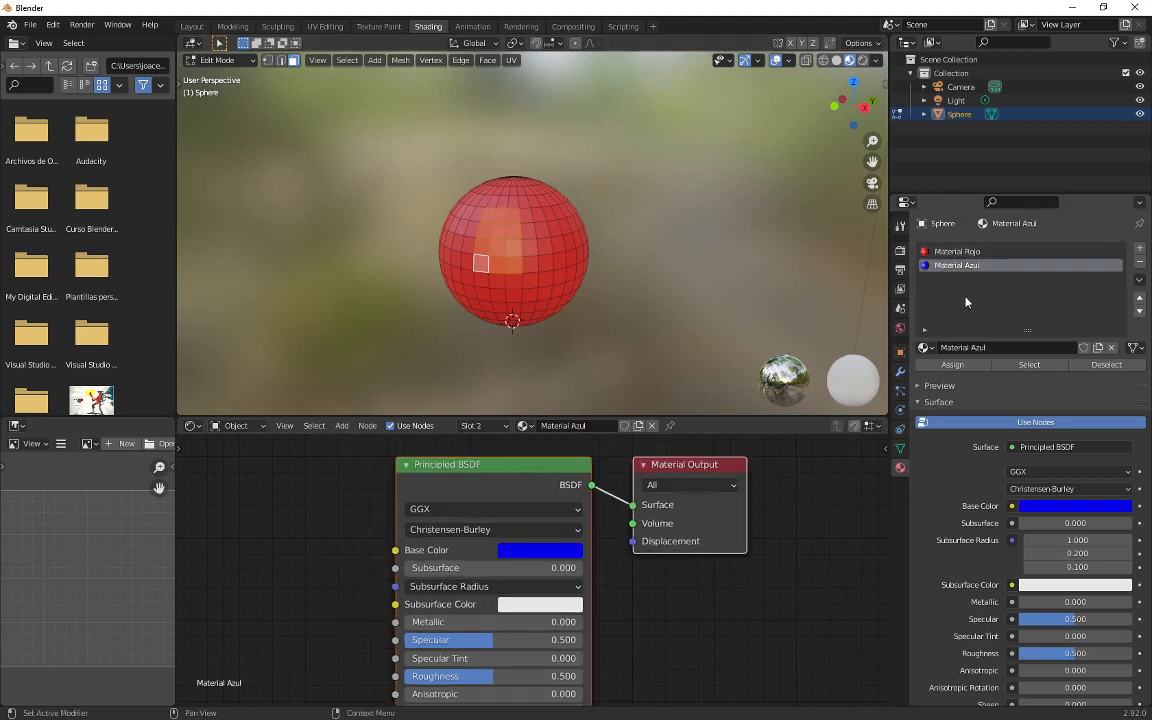
pyautogui.click(958, 366)
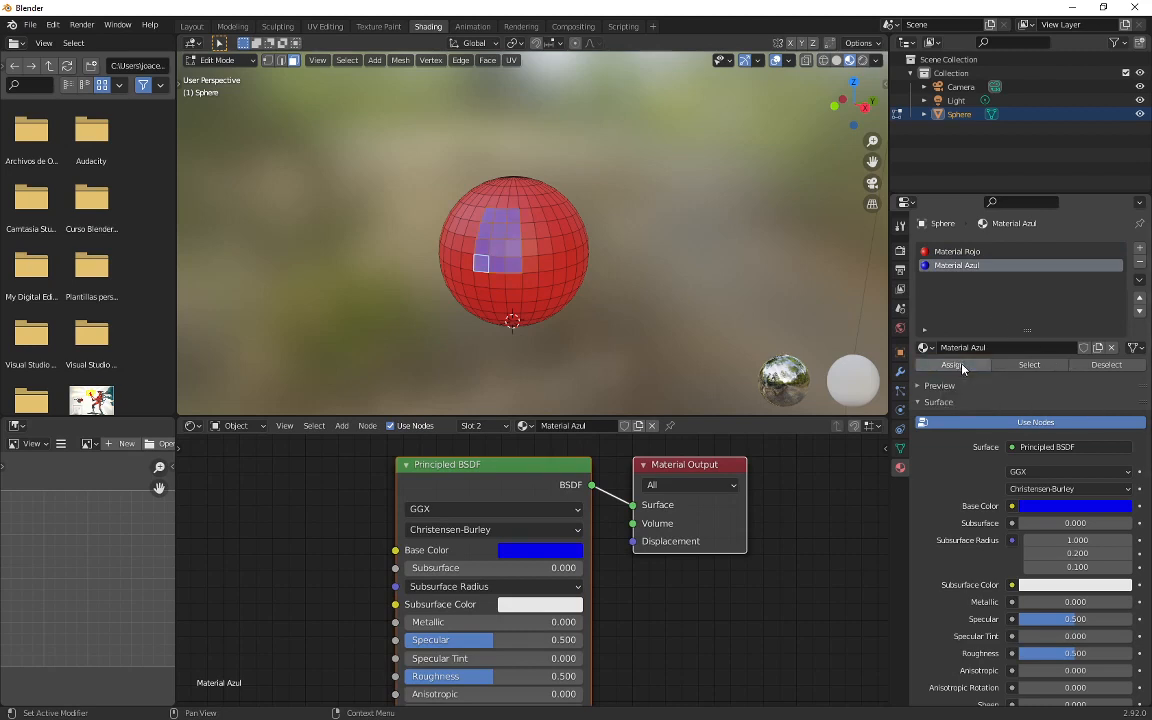
pyautogui.scroll(3, 538, 267)
pyautogui.press('Tab')
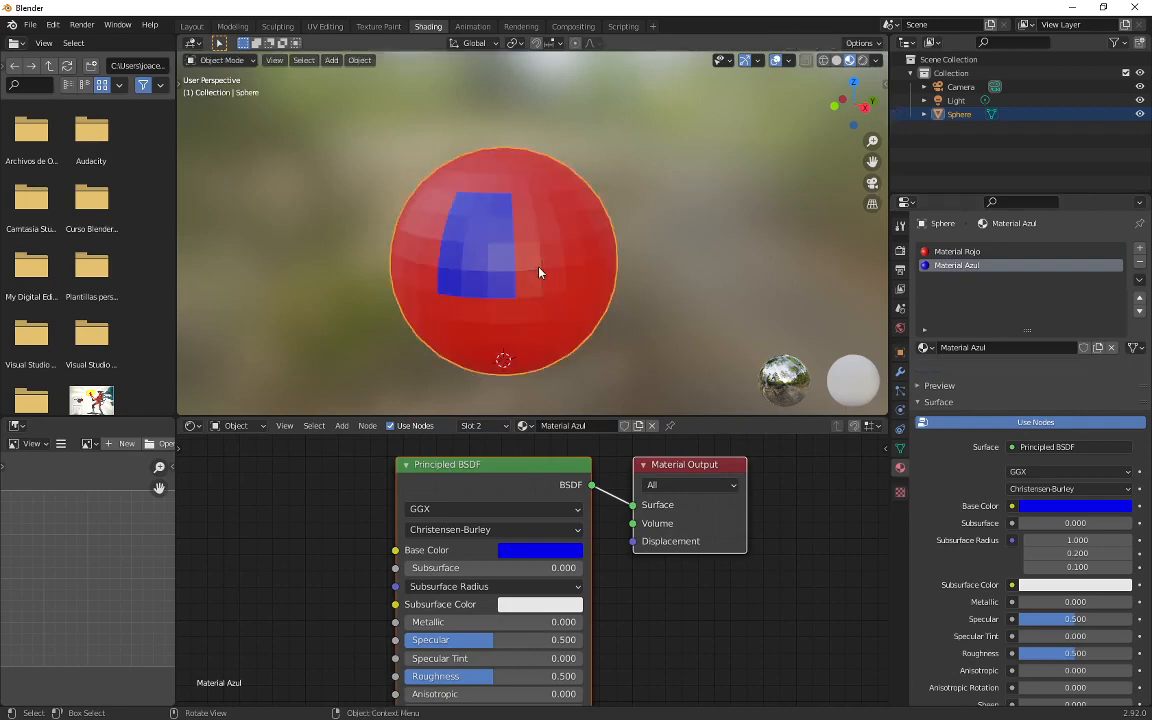
pyautogui.moveTo(532, 283); pyautogui.dragTo(488, 185, button='middle')
pyautogui.scroll(2, 462, 208)
pyautogui.scroll(-2, 462, 209)
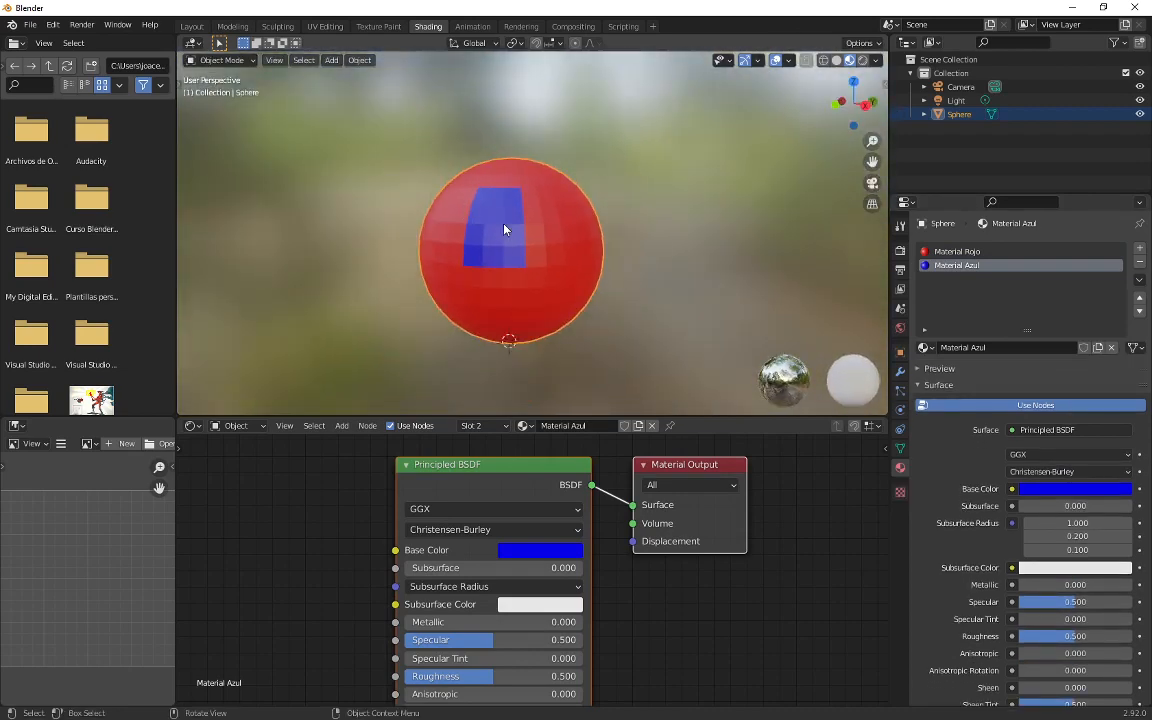
# Step: Add a cube mesh and move it to the side of the sphere so the two stand clearly apart
pyautogui.scroll(-2, 545, 279)
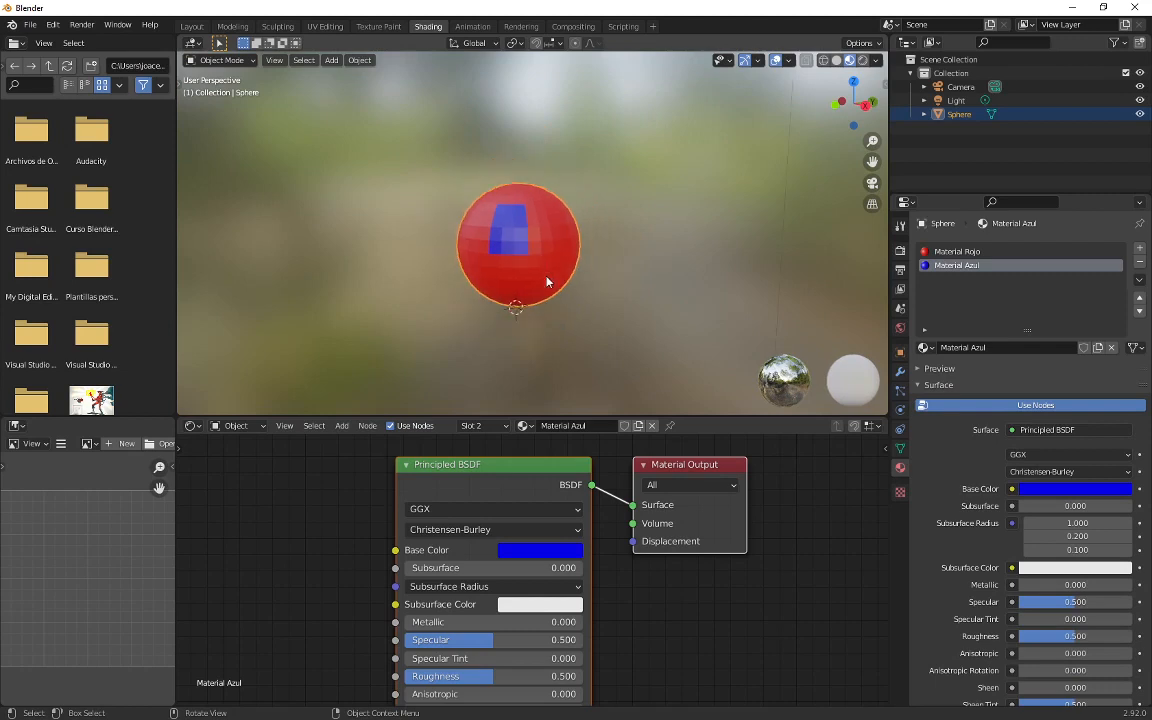
pyautogui.scroll(-2, 626, 278)
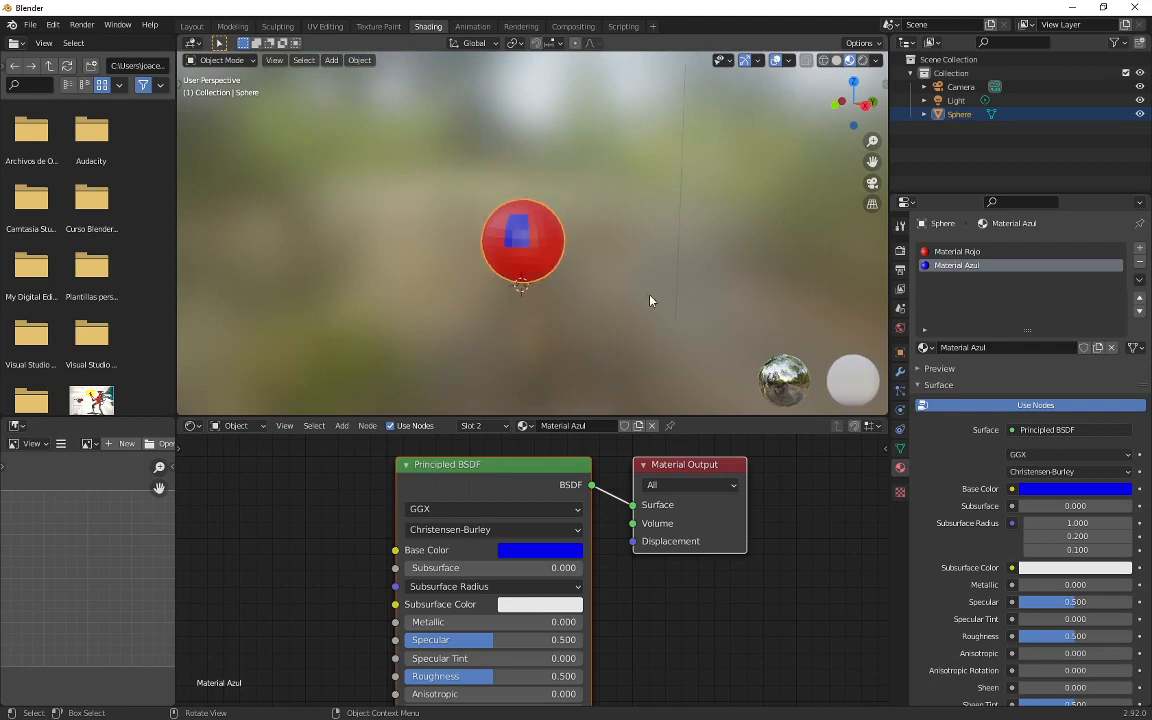
pyautogui.hotkey('shift', 'a')
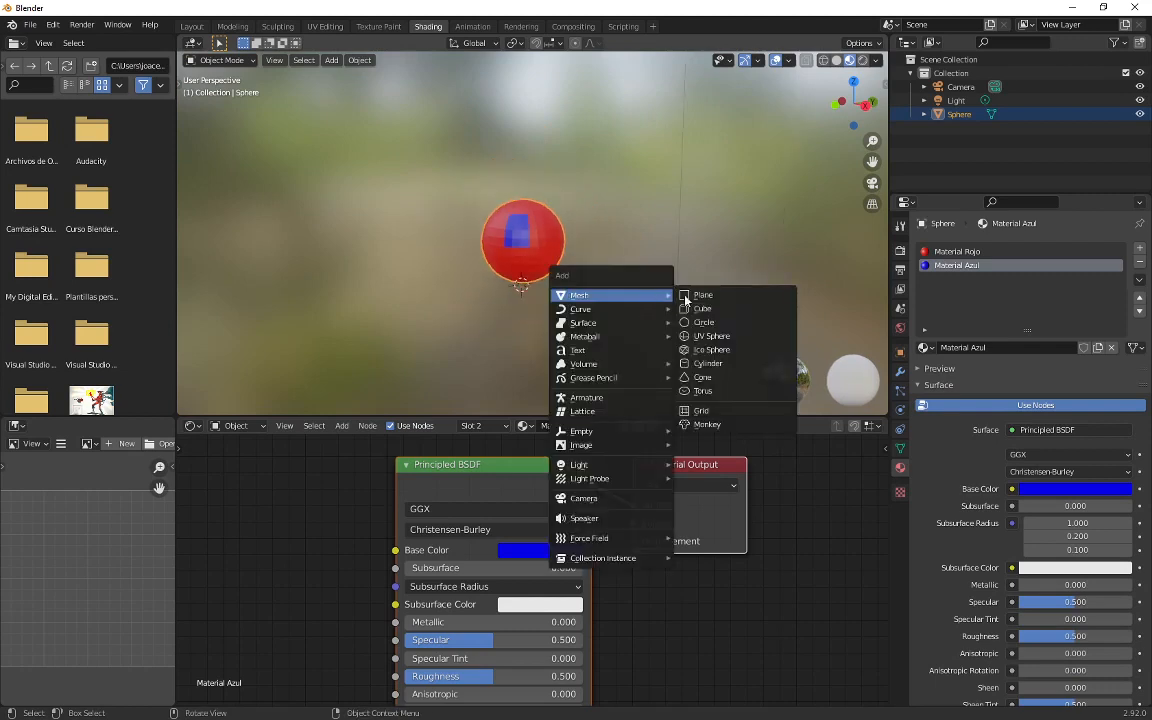
pyautogui.click(726, 309)
pyautogui.moveTo(519, 288); pyautogui.dragTo(748, 232)
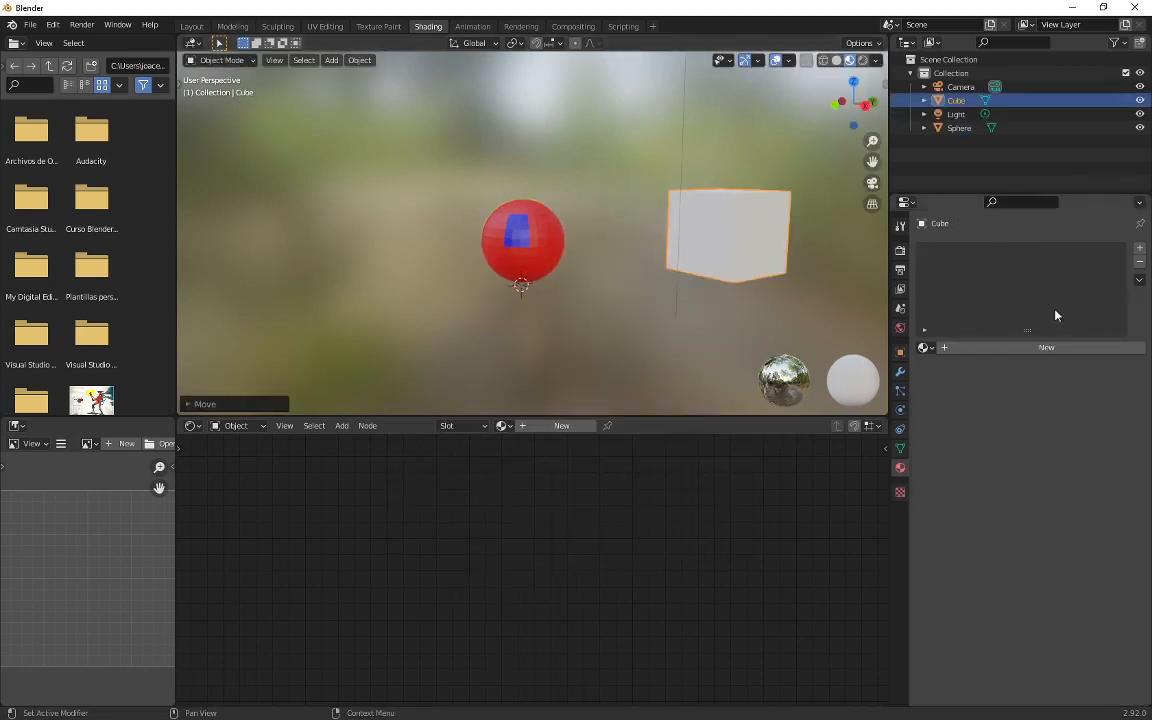
pyautogui.moveTo(764, 244); pyautogui.dragTo(695, 240, button='middle')
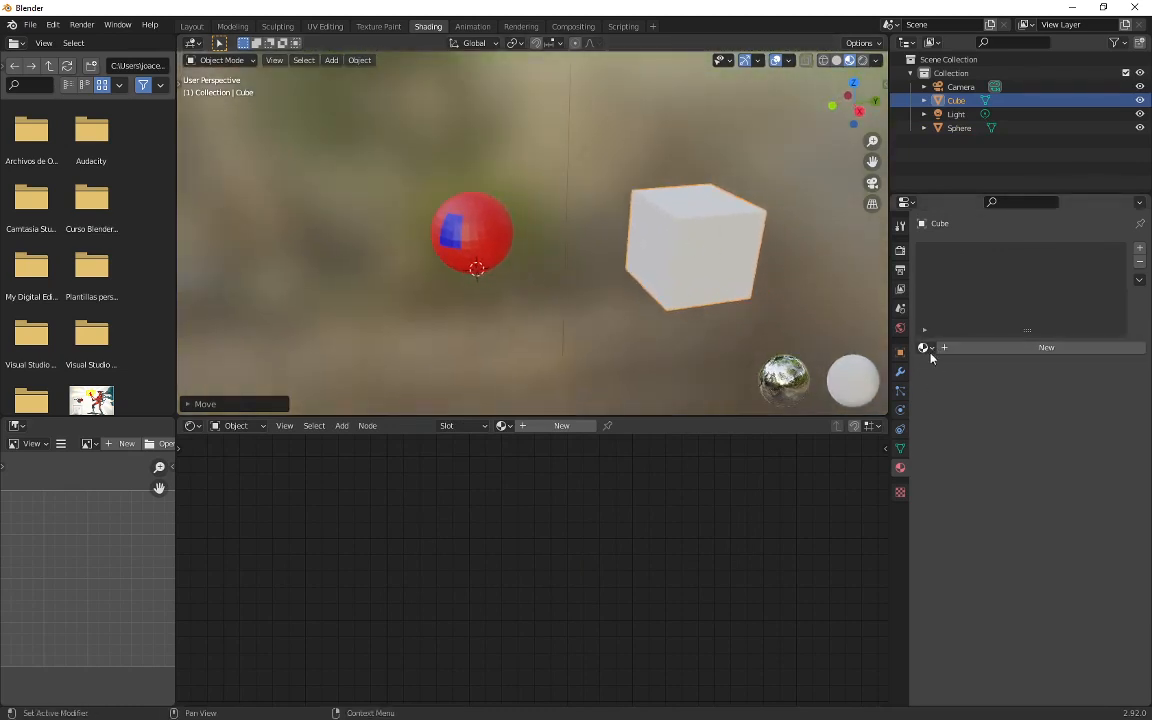
# Step: Add a material slot to the cube and fill it with the existing Material Azul
pyautogui.click(1140, 247)
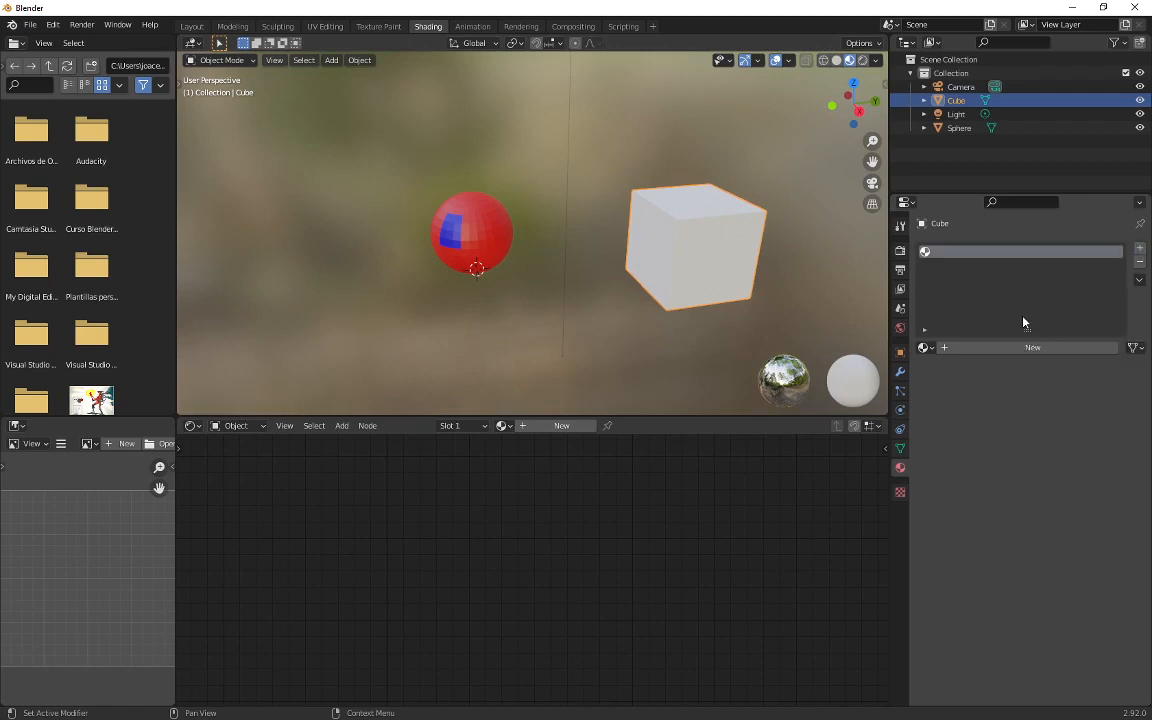
pyautogui.click(924, 347)
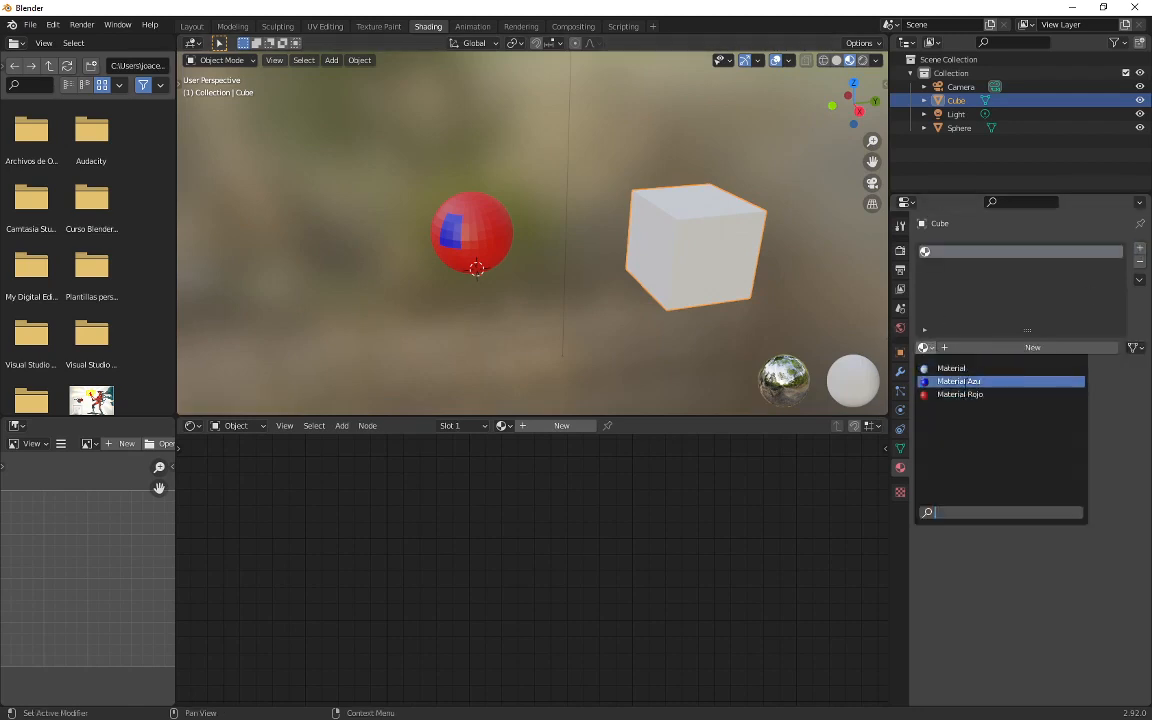
pyautogui.click(958, 381)
pyautogui.moveTo(655, 255); pyautogui.dragTo(700, 200, button='middle')
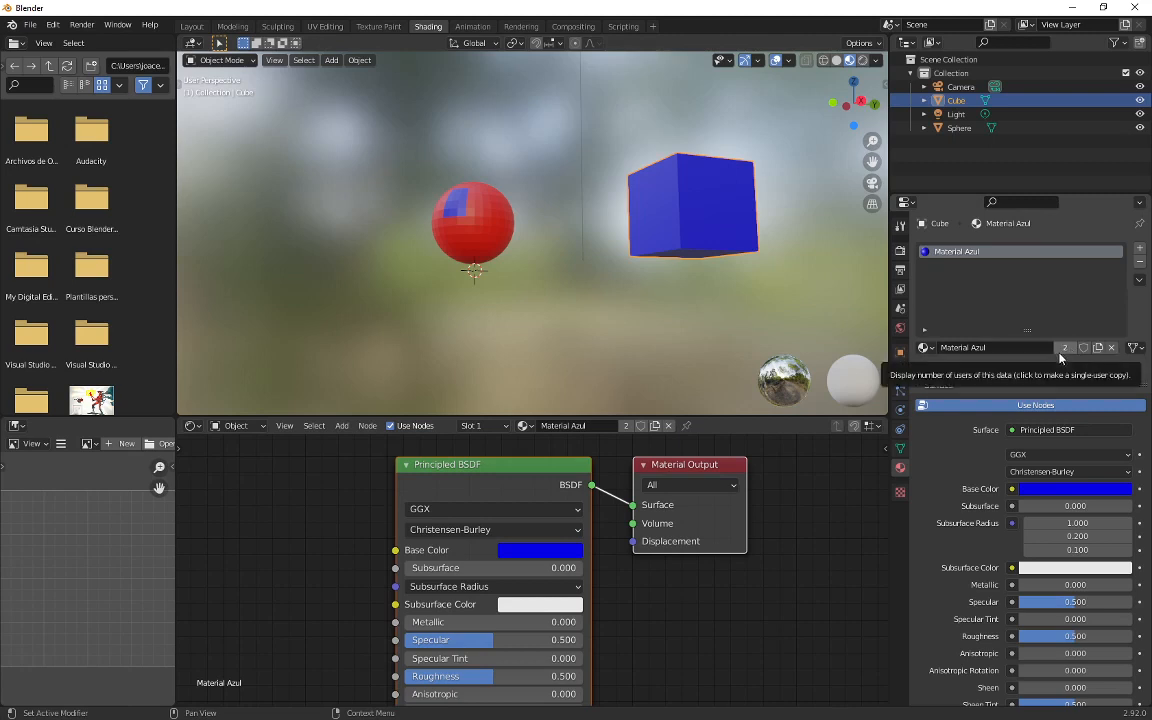
# Step: Check the sphere's material slots against the cube's, leaving the cube selected
pyautogui.click(498, 242)
pyautogui.click(957, 251)
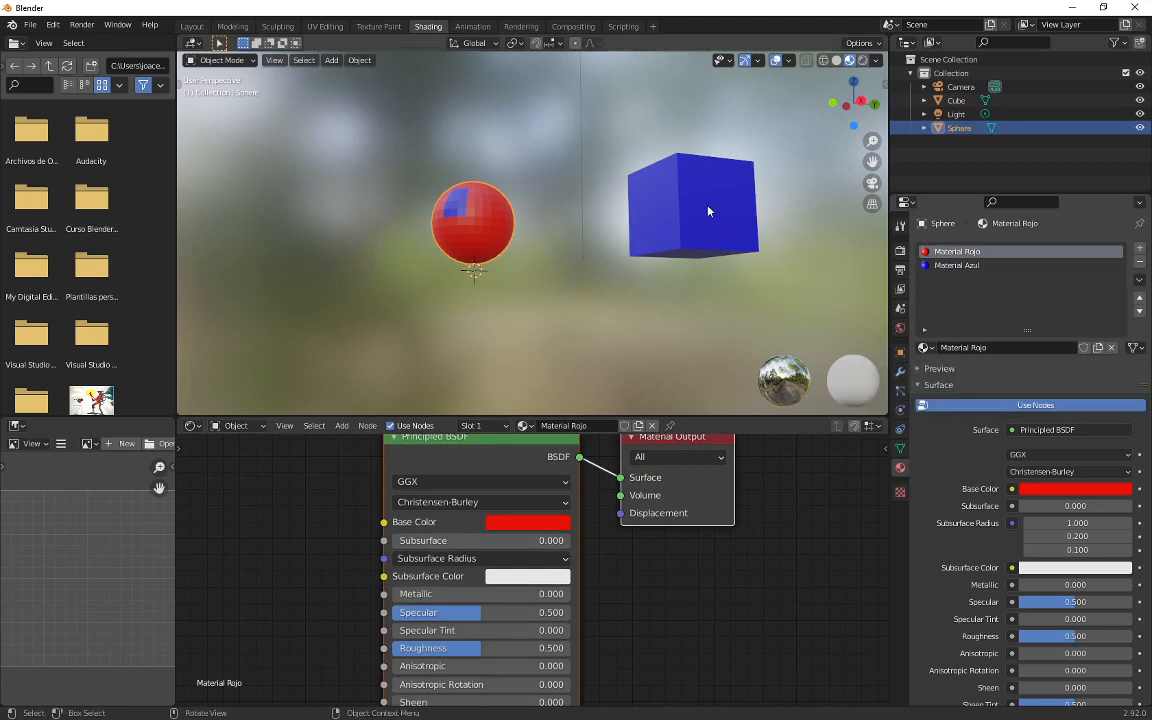
pyautogui.click(720, 245)
# Step: In Edit Mode, add a second material slot to the cube and fill it with the existing Material Rojo
pyautogui.moveTo(727, 260)
pyautogui.mouseDown(button='middle')
pyautogui.moveTo(726, 302)
pyautogui.moveTo(707, 270)
pyautogui.mouseUp(button='middle')
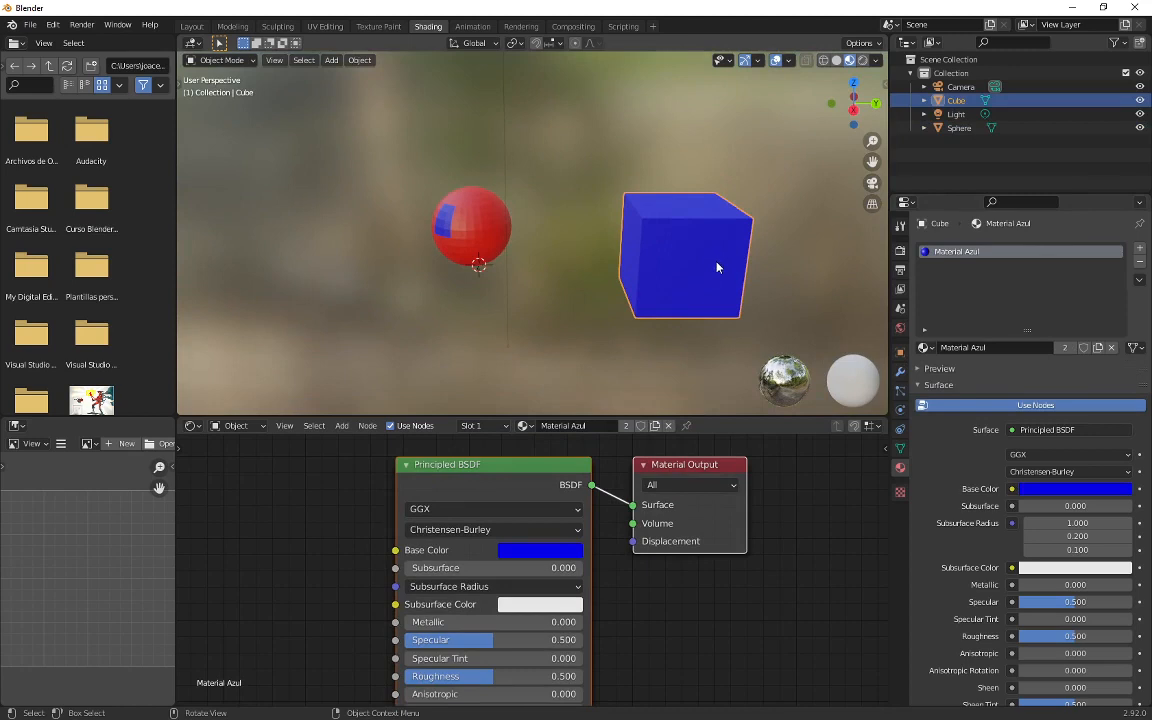
pyautogui.press('Tab')
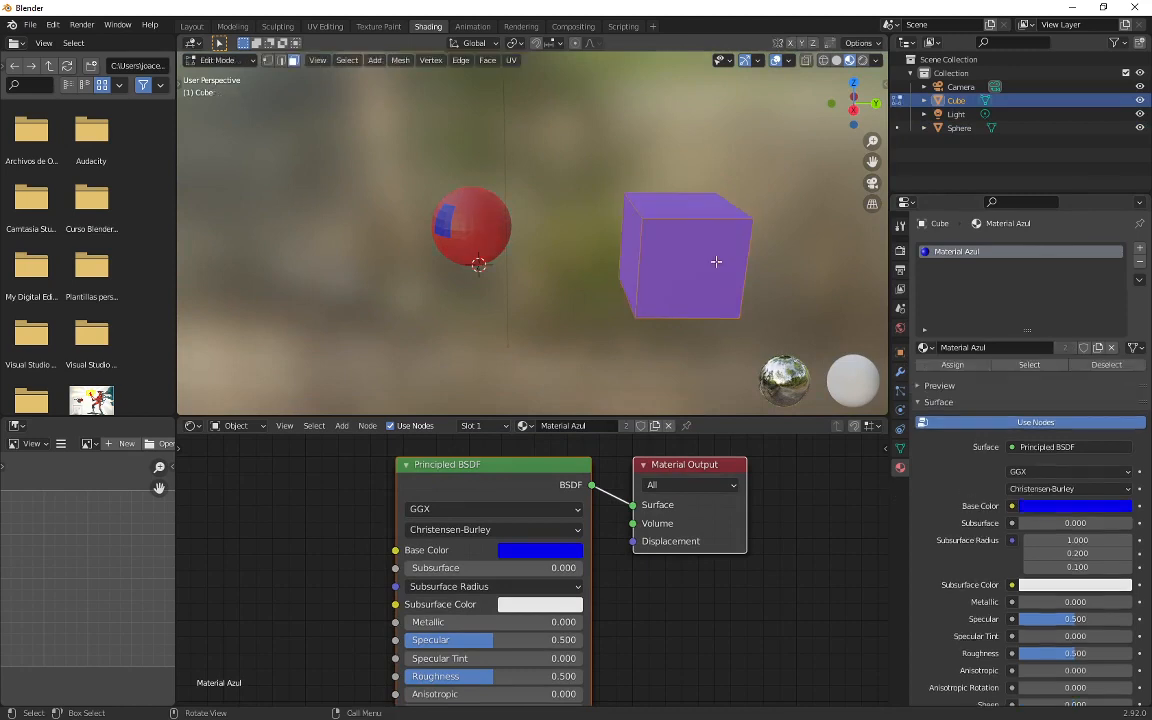
pyautogui.click(1139, 248)
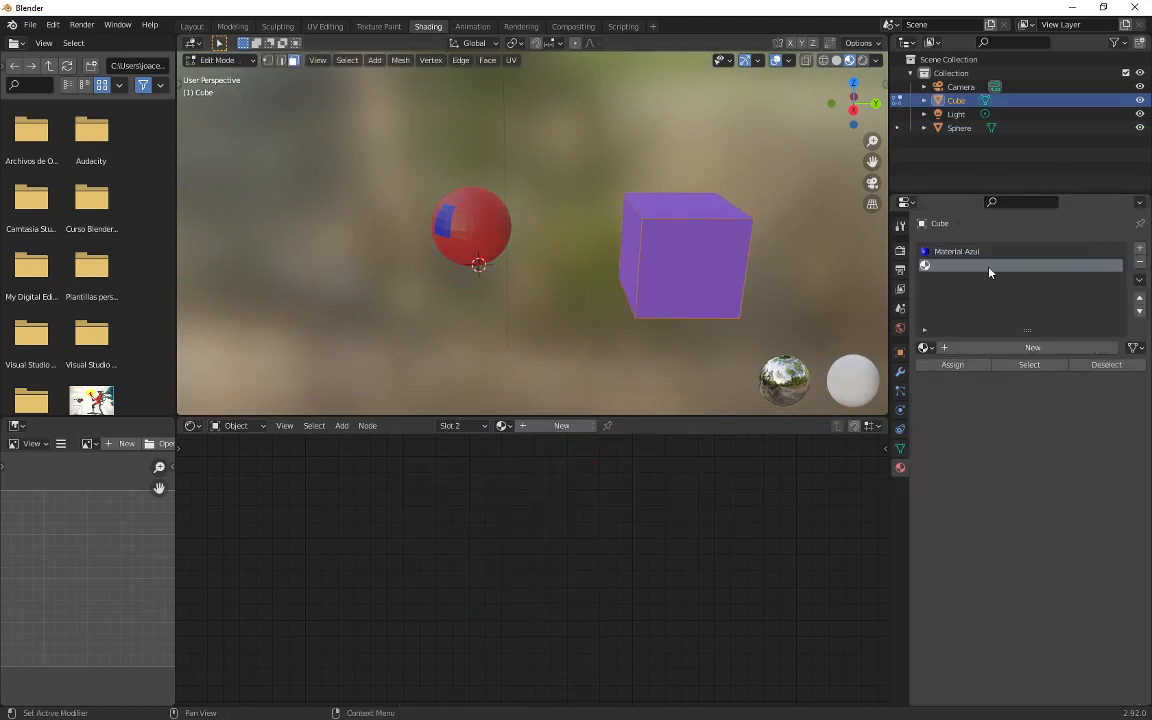
pyautogui.click(927, 347)
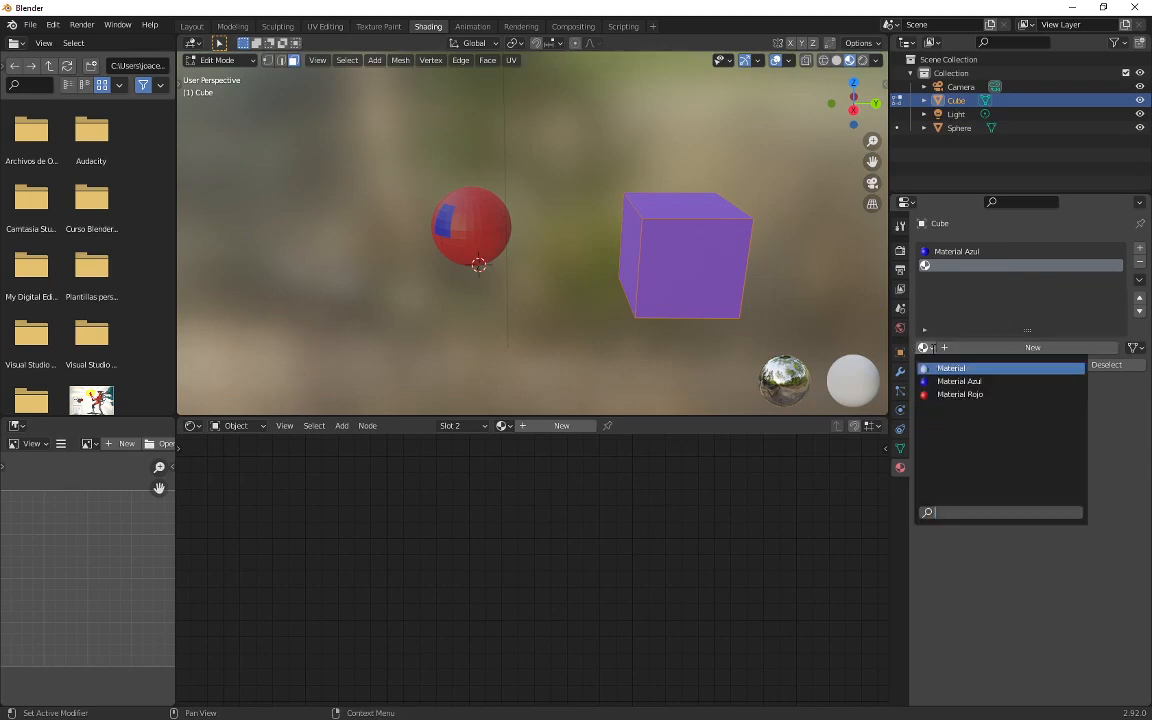
pyautogui.click(960, 394)
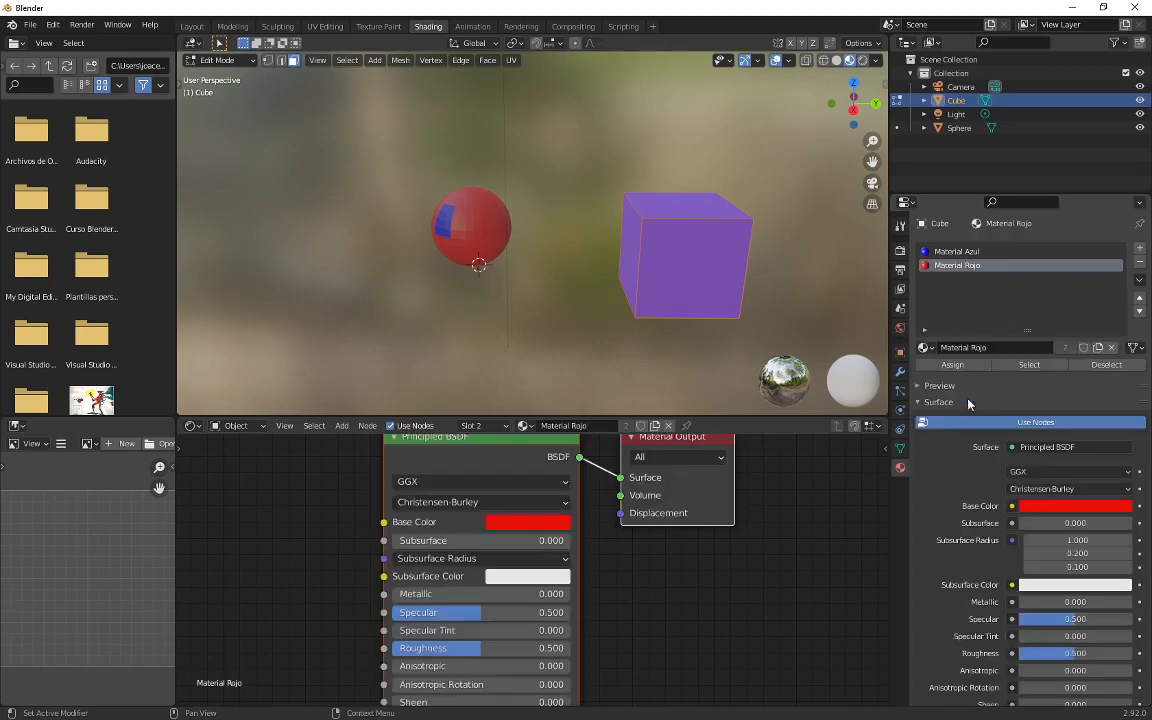
# Step: Assign Material Rojo to only the cube's large front face and return to Object Mode
pyautogui.click(669, 261)
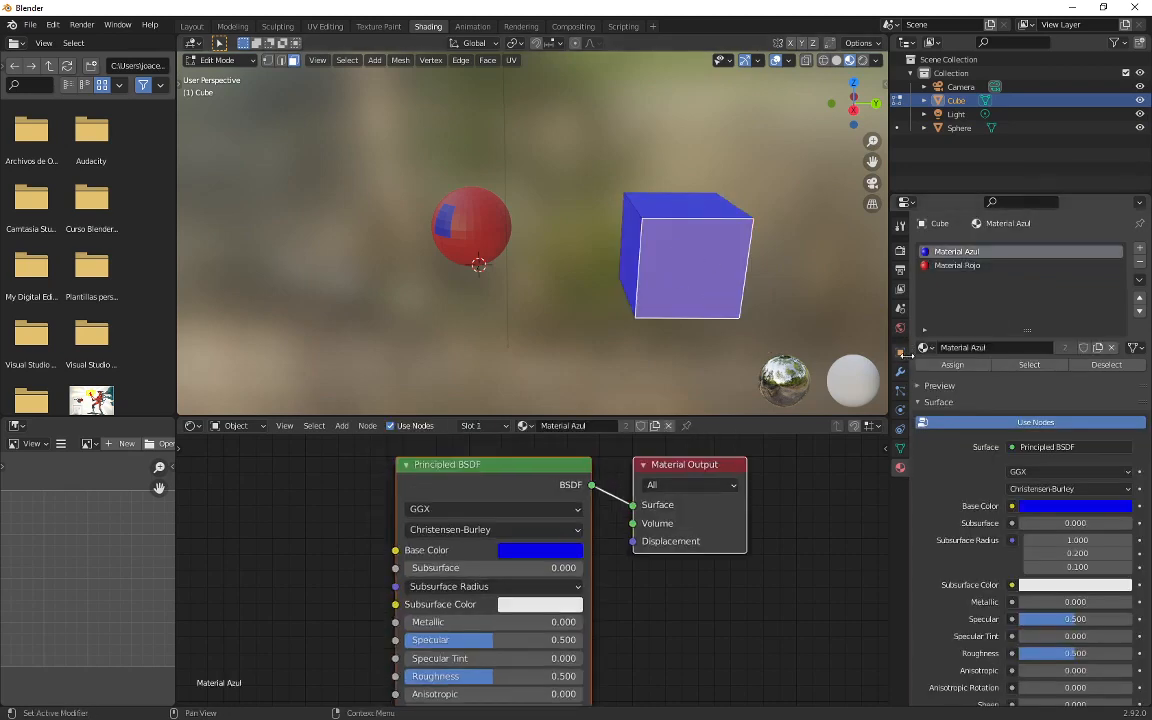
pyautogui.click(964, 267)
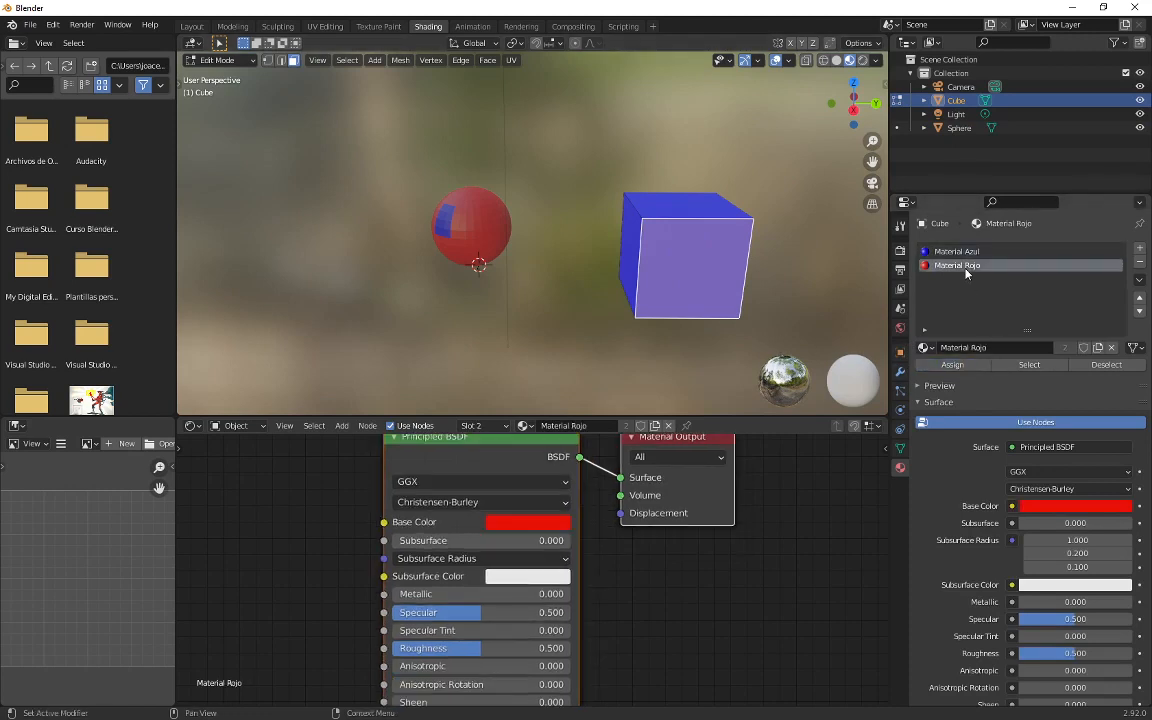
pyautogui.click(952, 364)
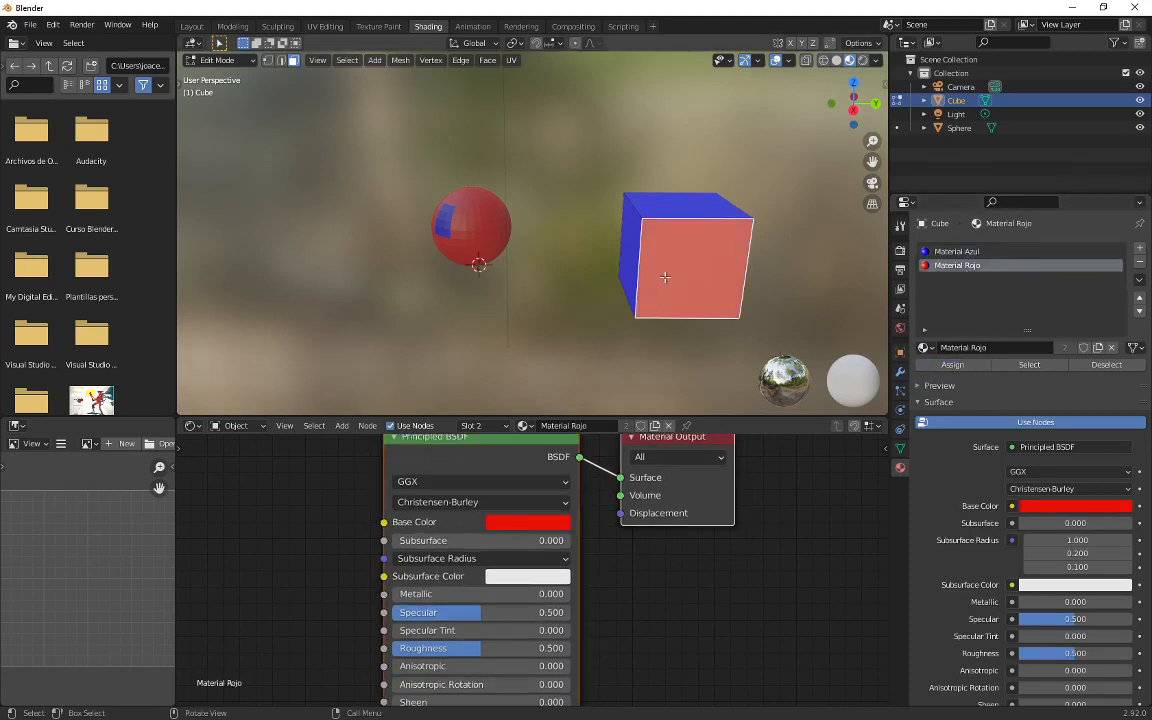
pyautogui.moveTo(665, 277); pyautogui.dragTo(724, 253, button='middle')
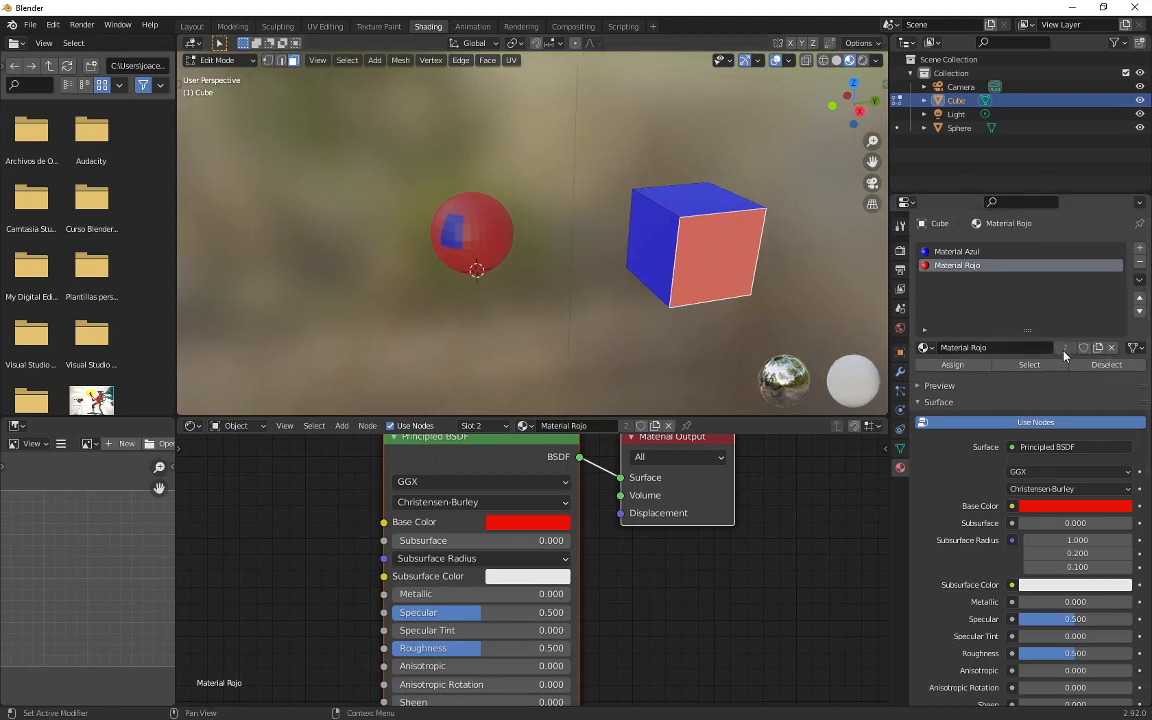
pyautogui.press('Tab')
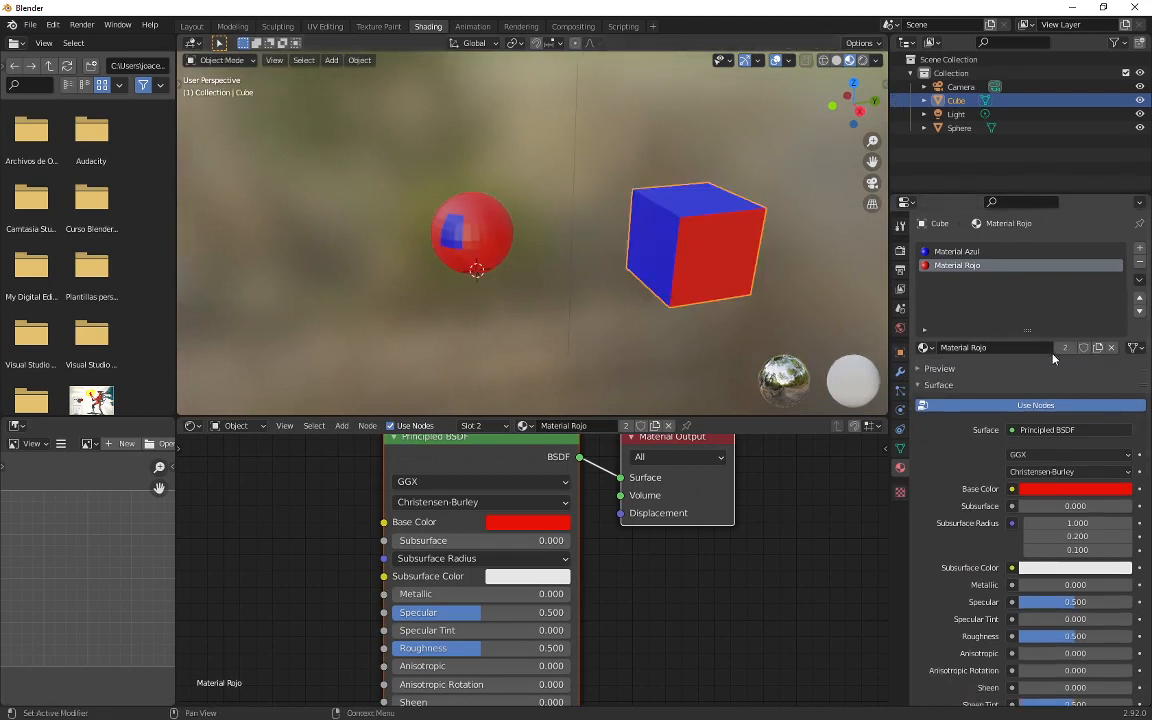
# Step: Select the sphere and review the list of available materials and its slots, leaving Material Azul active
pyautogui.click(498, 231)
pyautogui.click(924, 347)
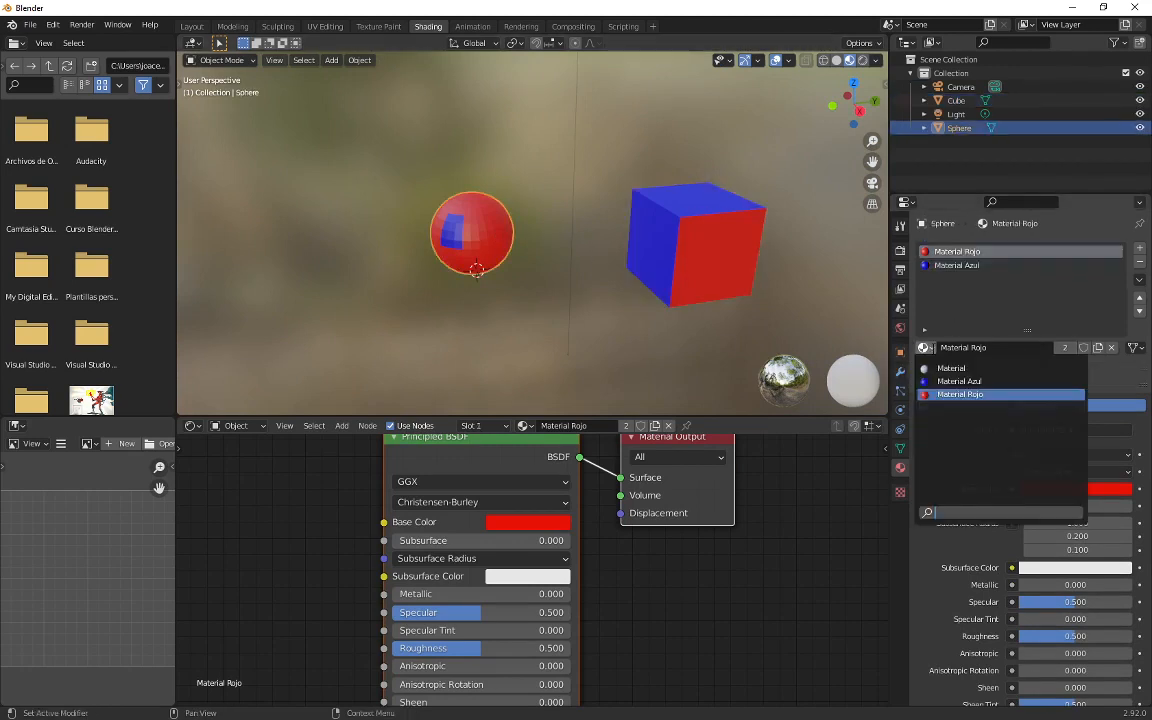
pyautogui.click(932, 348)
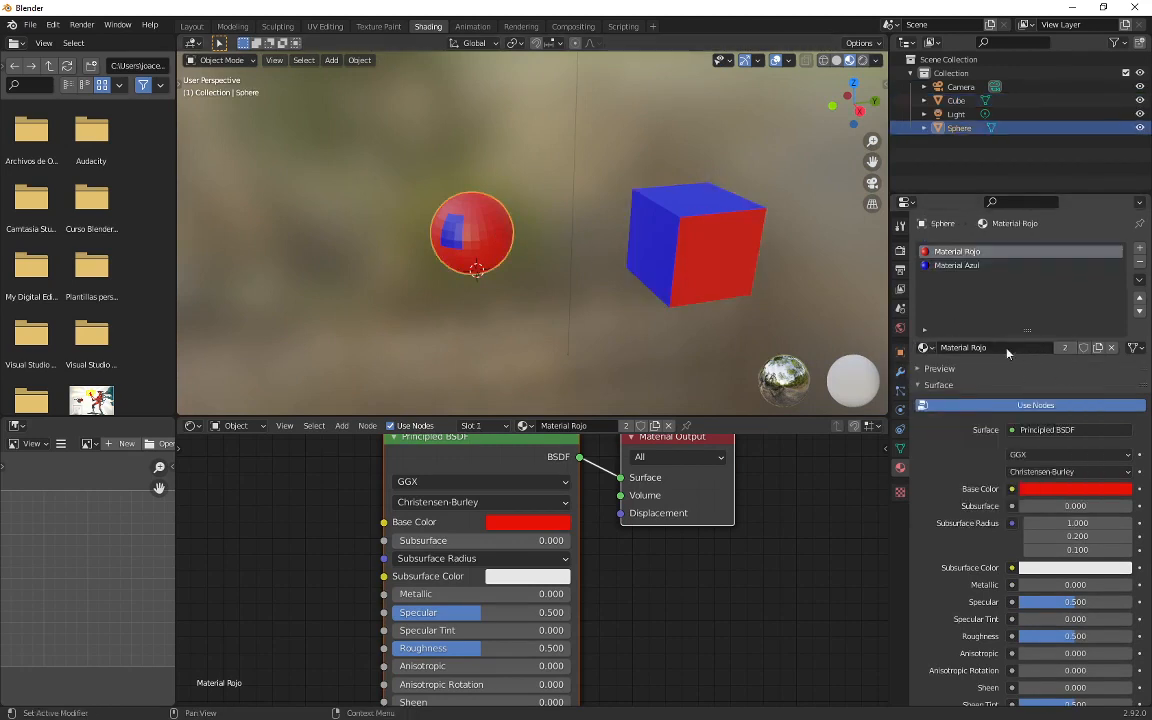
pyautogui.click(960, 265)
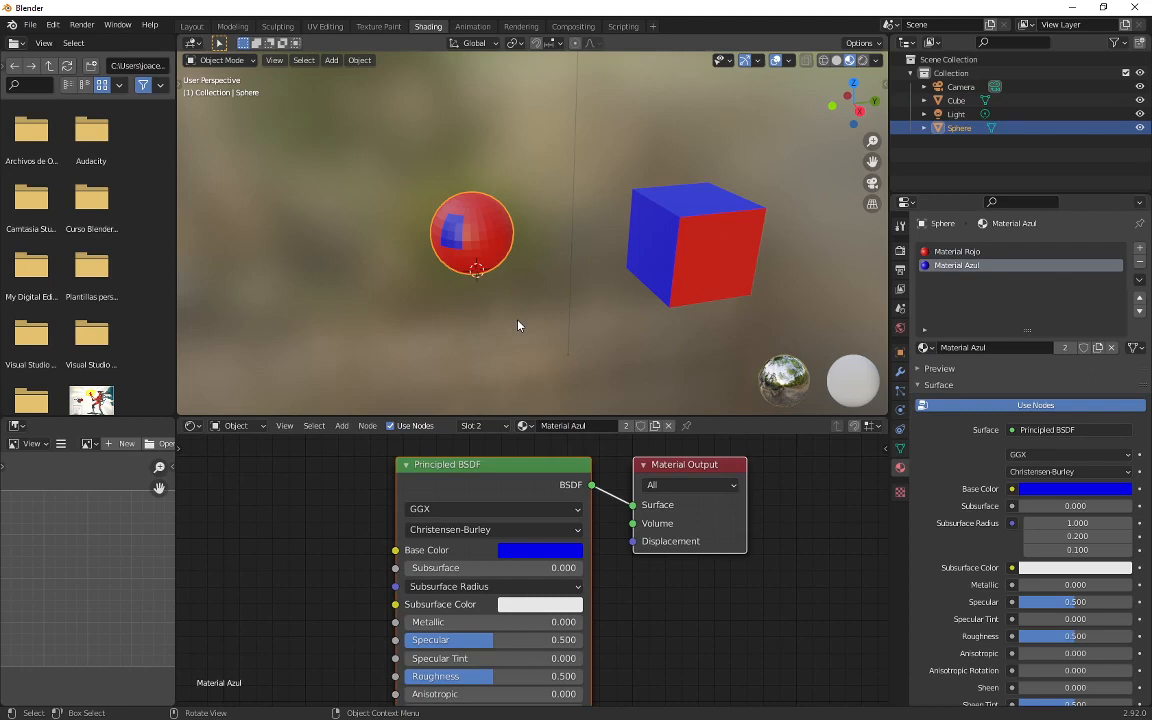
pyautogui.moveTo(530, 309); pyautogui.dragTo(537, 275, button='middle')
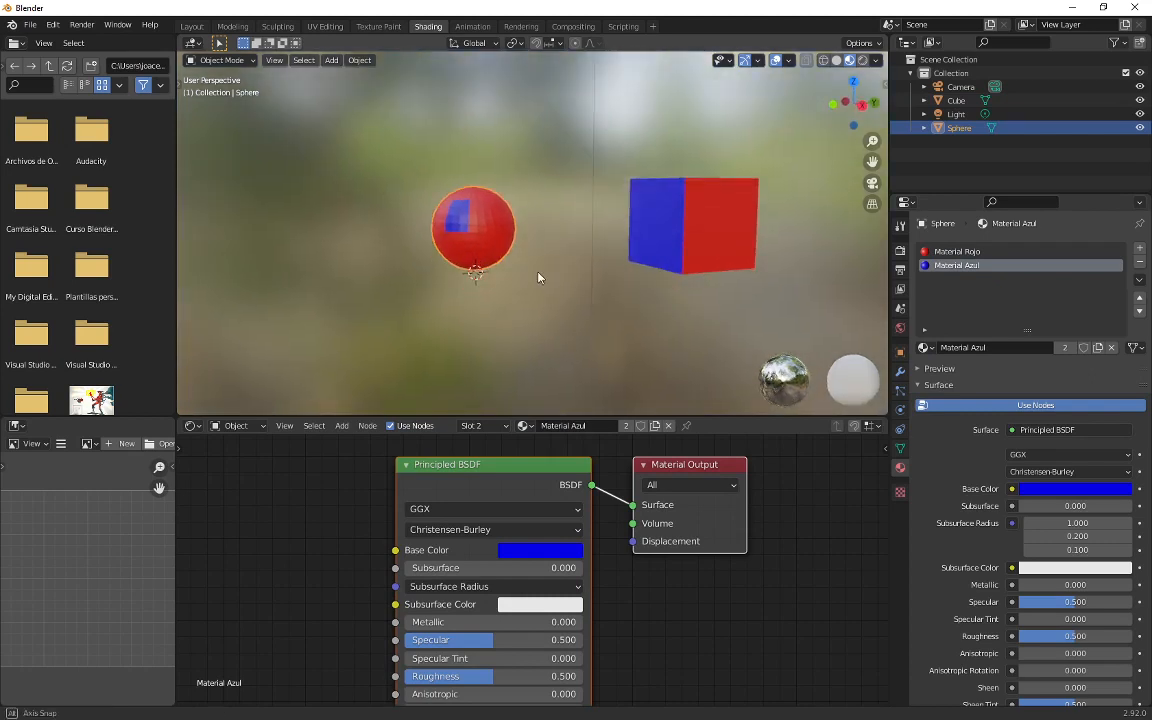